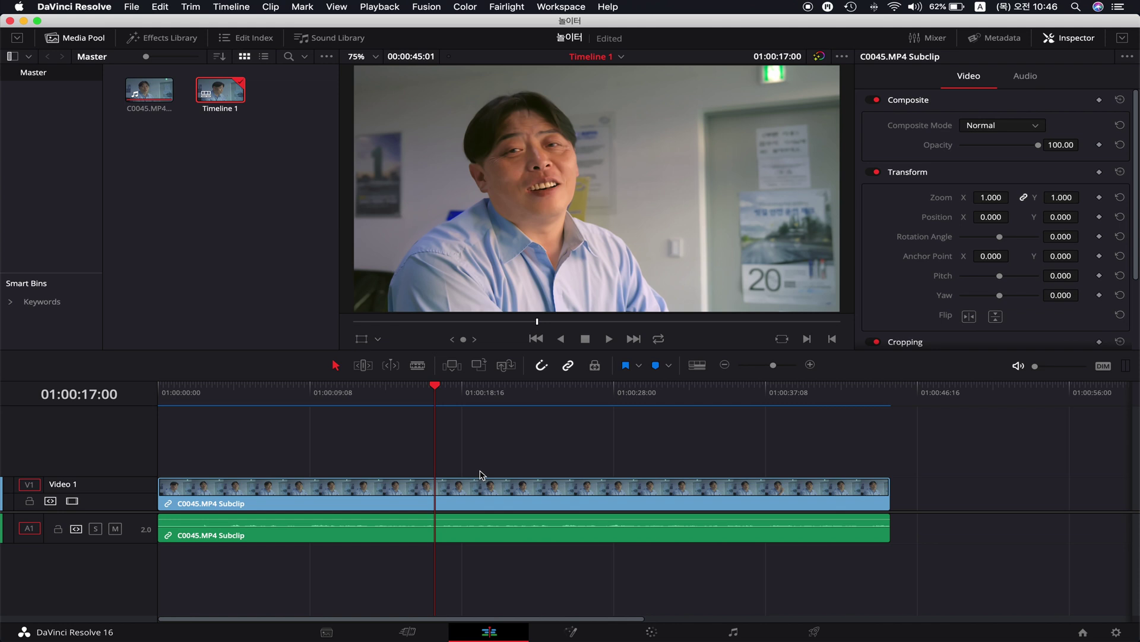
- Create a new Fusion composition clip in the media pool with the default name and a 5-second duration
click(89, 40)
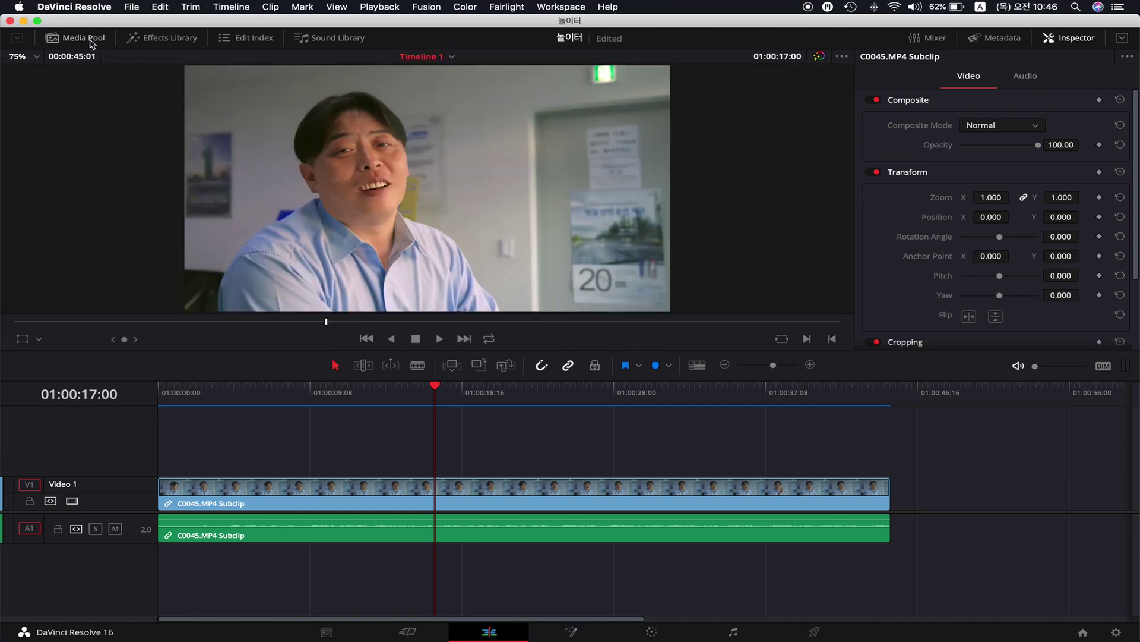
click(84, 39)
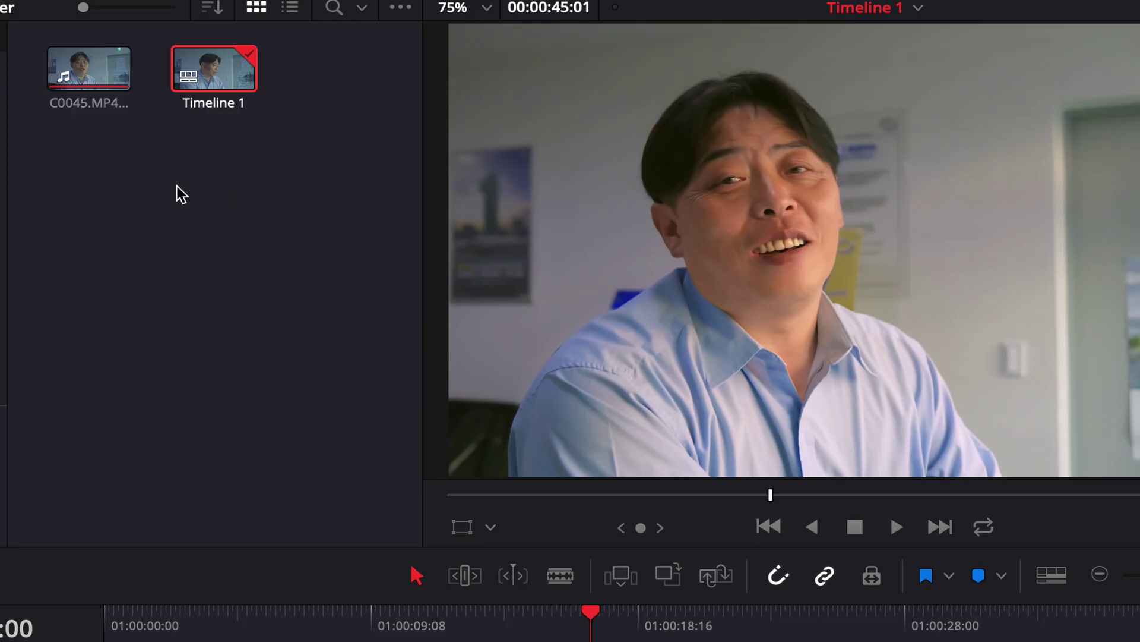
right_click(181, 193)
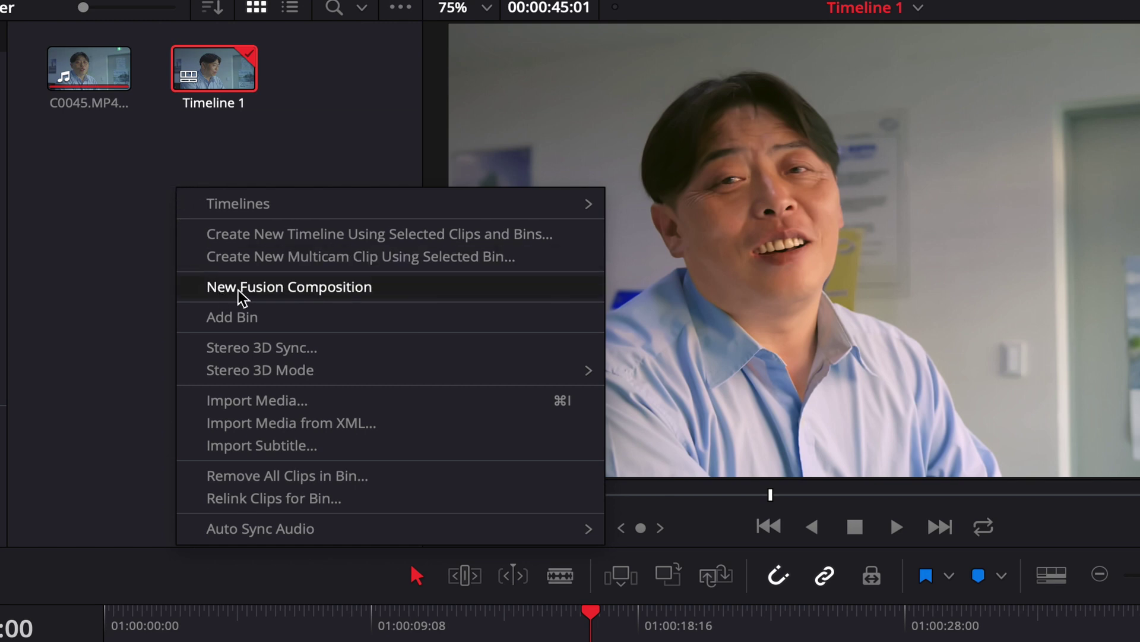
click(301, 290)
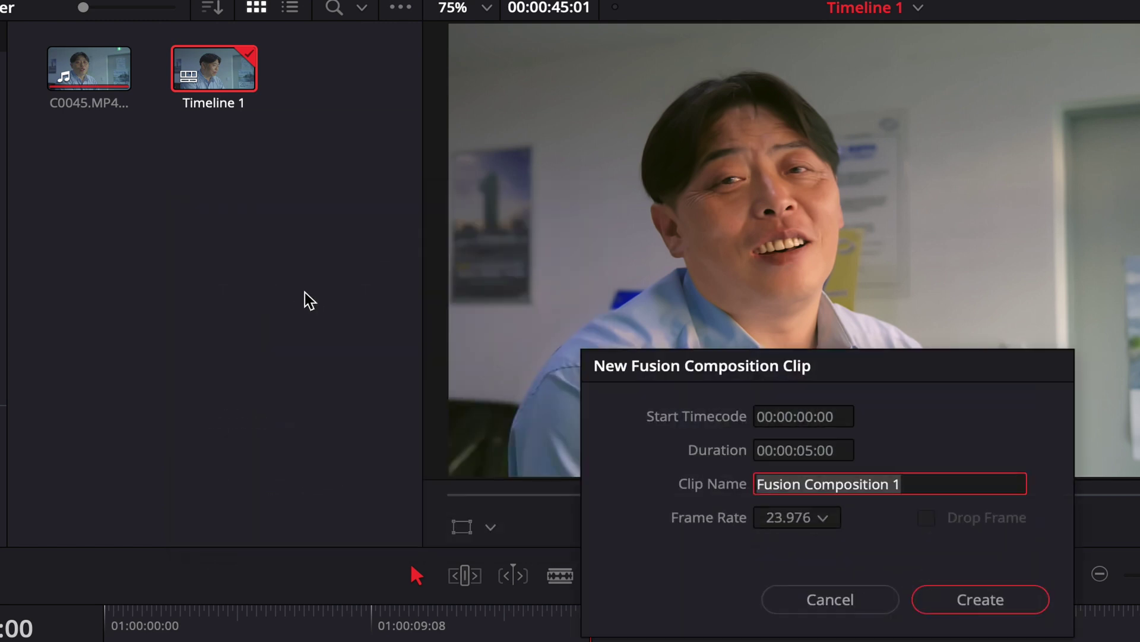
key(Return)
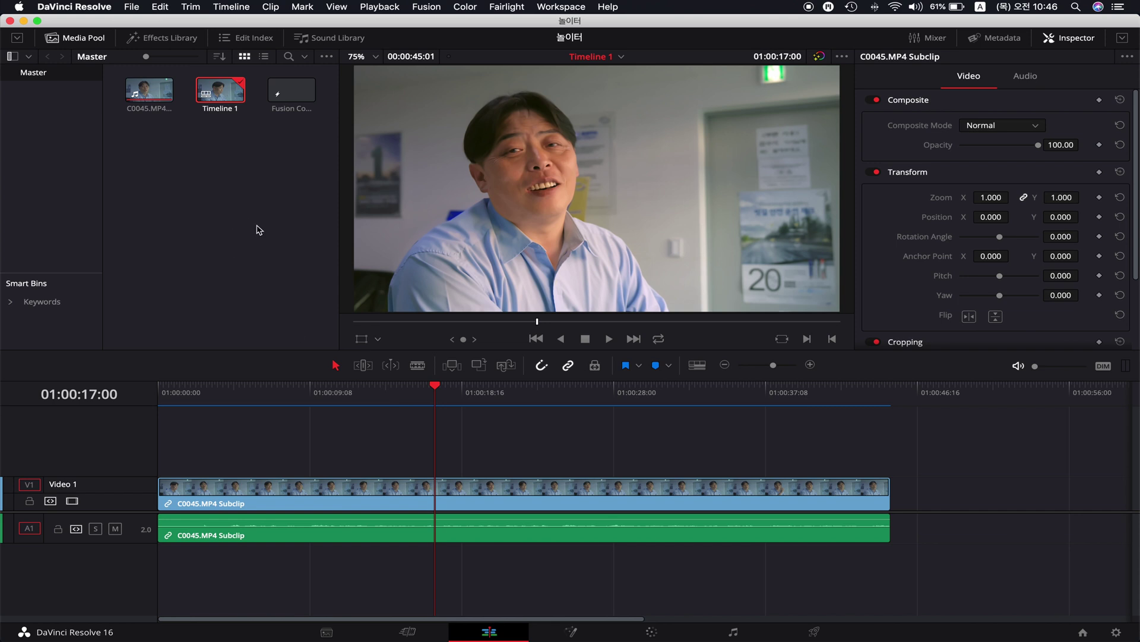
- Place the Fusion composition above the video clip on Video 2 at the 17-second mark and open it on the Fusion page
click(291, 95)
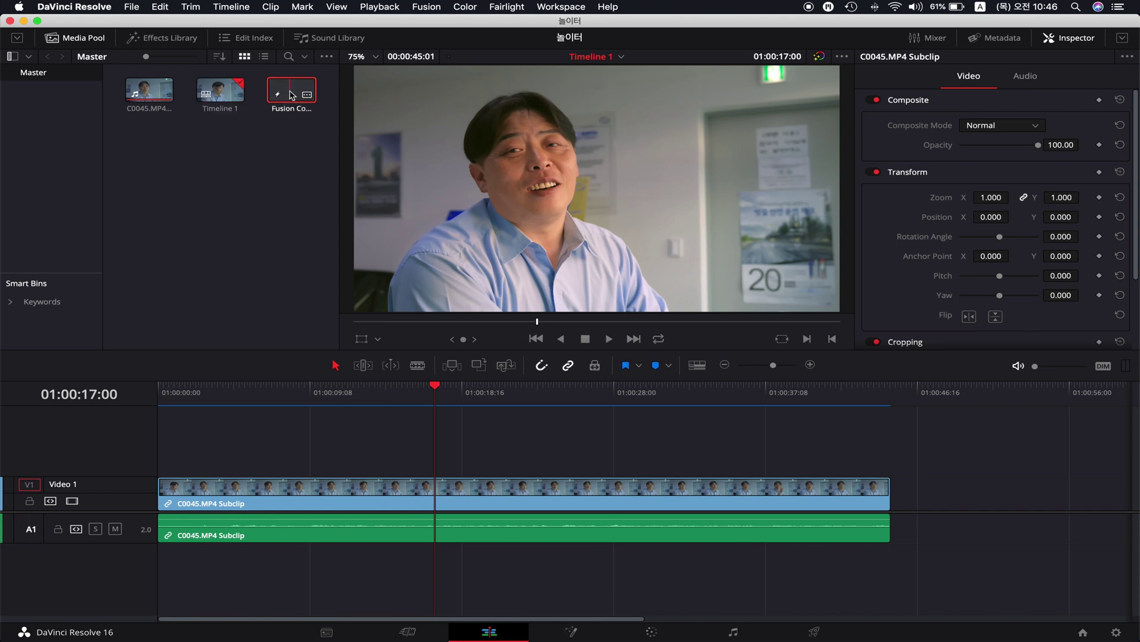
drag(291, 95, 493, 439)
drag(439, 394, 467, 409)
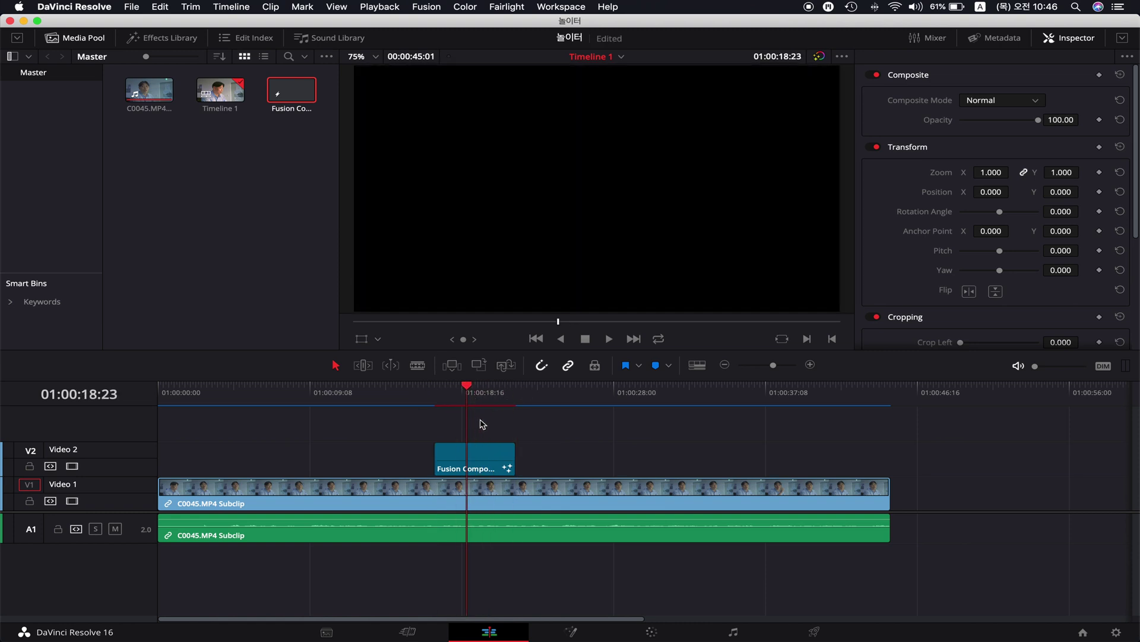
click(484, 461)
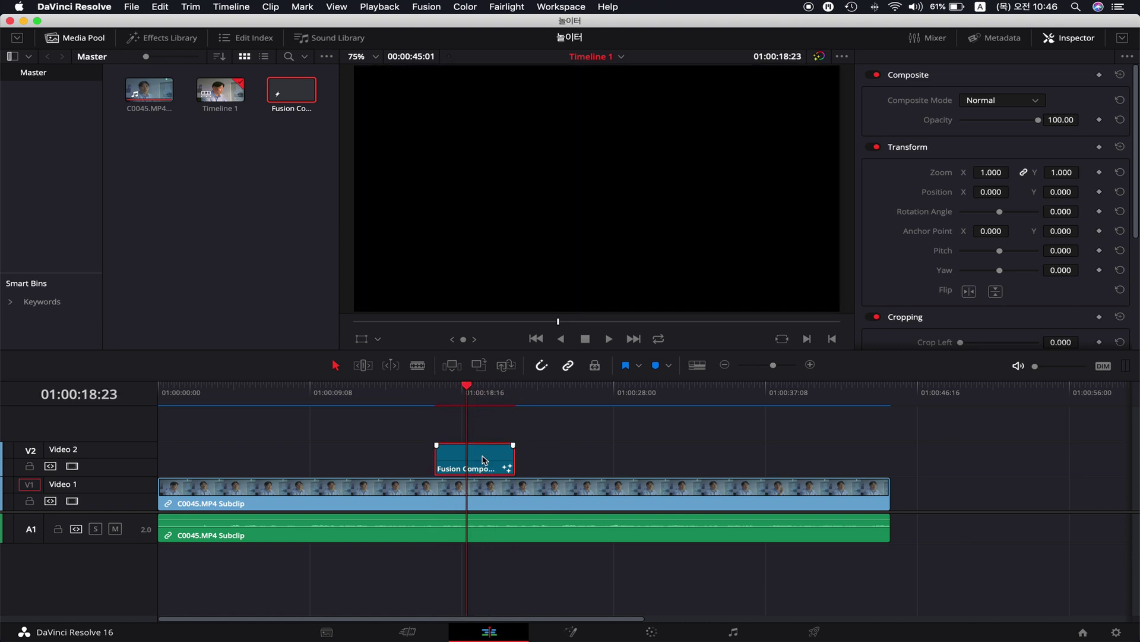
click(570, 631)
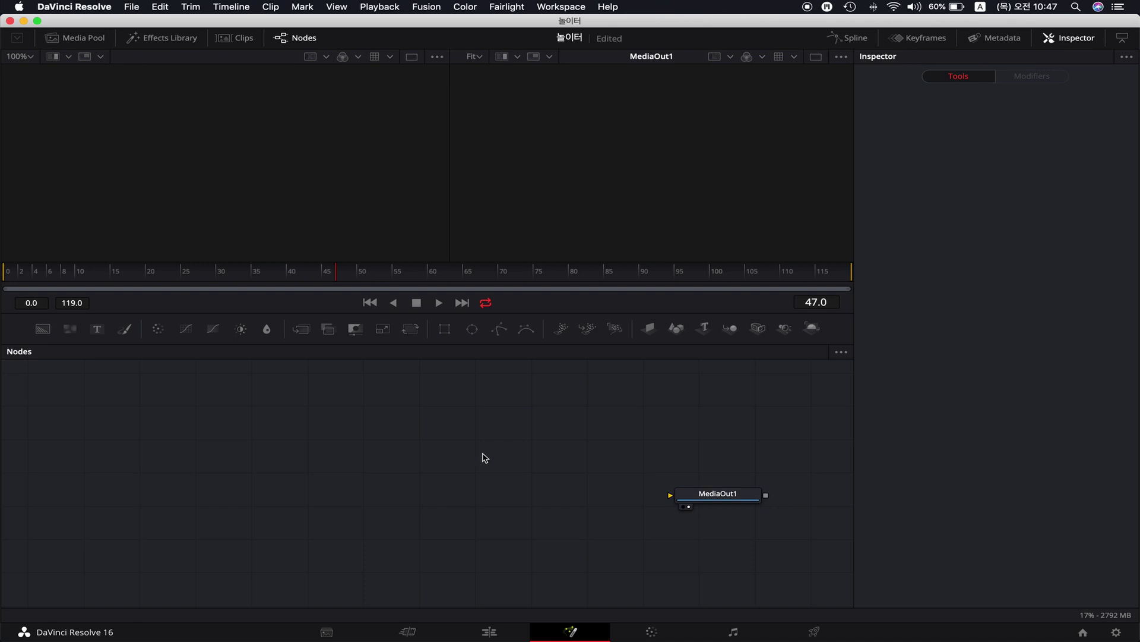
- Add a Text node connected to MediaOut1 and enter "DAVINCI RESOLVE16" as its styled text
drag(96, 330, 347, 421)
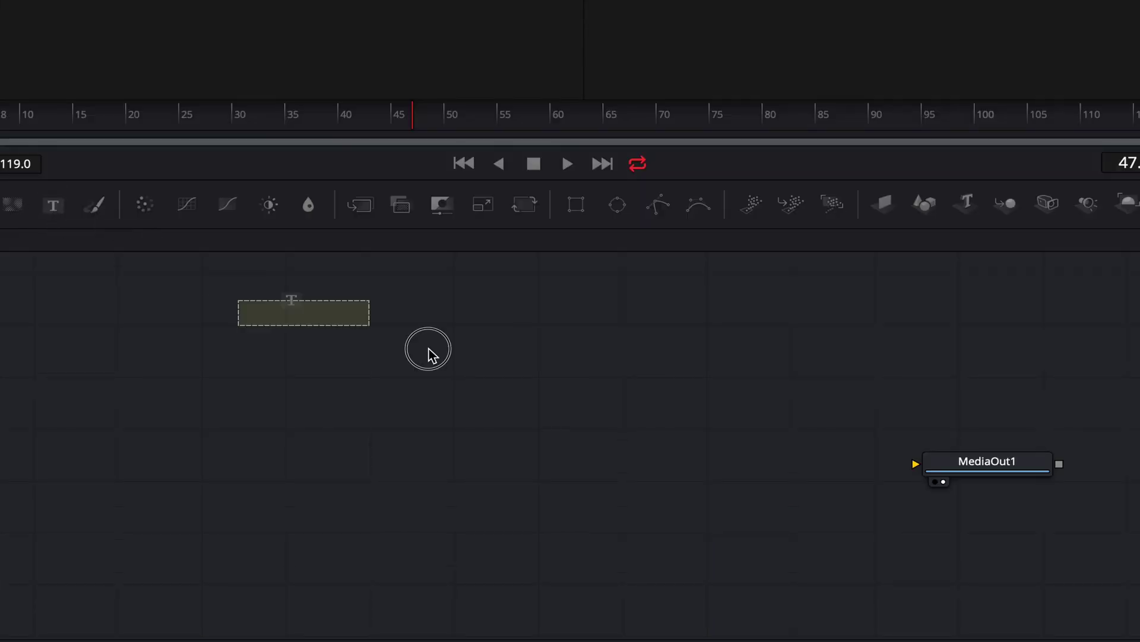
drag(432, 355, 915, 464)
click(1043, 225)
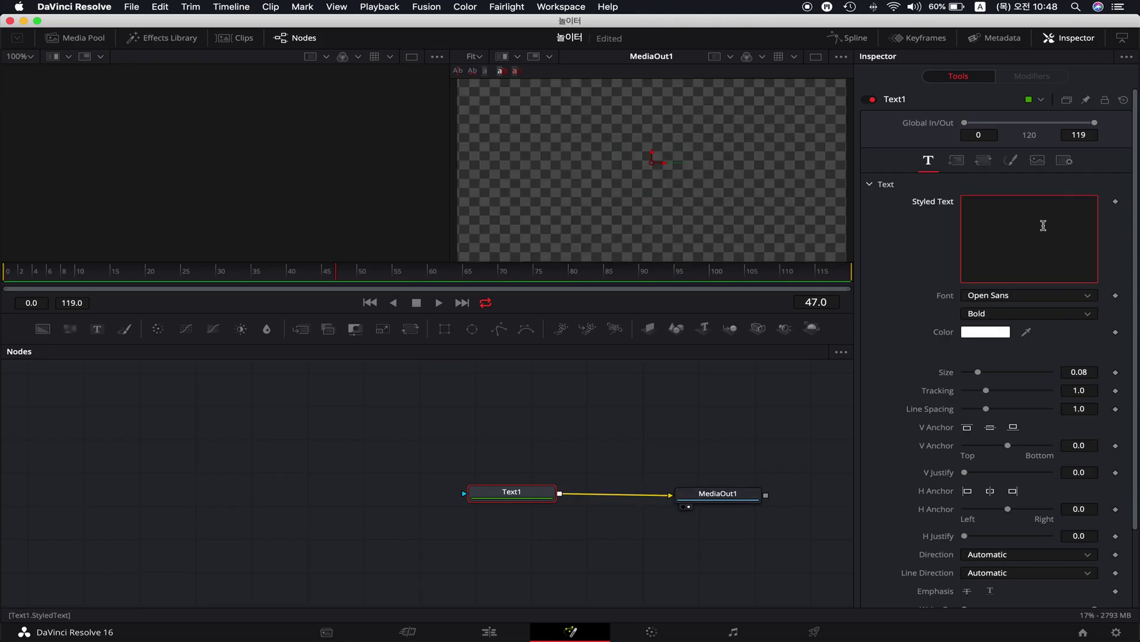
text(DAVINCI RESOLVE16)
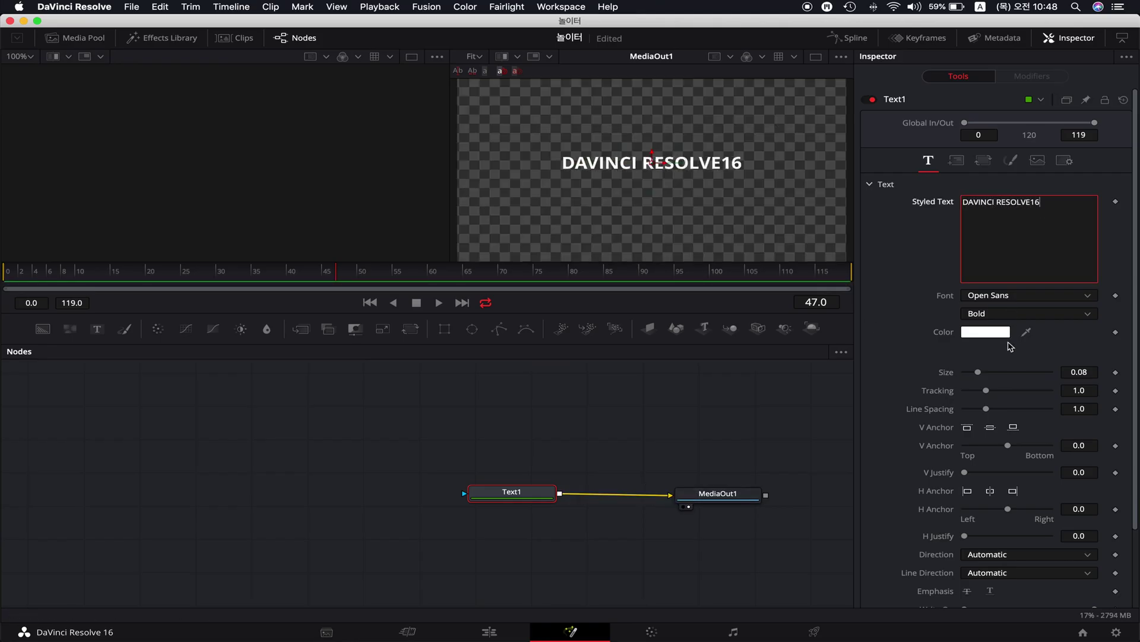
- Set the title's text size to 0.12 and move the Text1 node above MediaOut1
click(1093, 373)
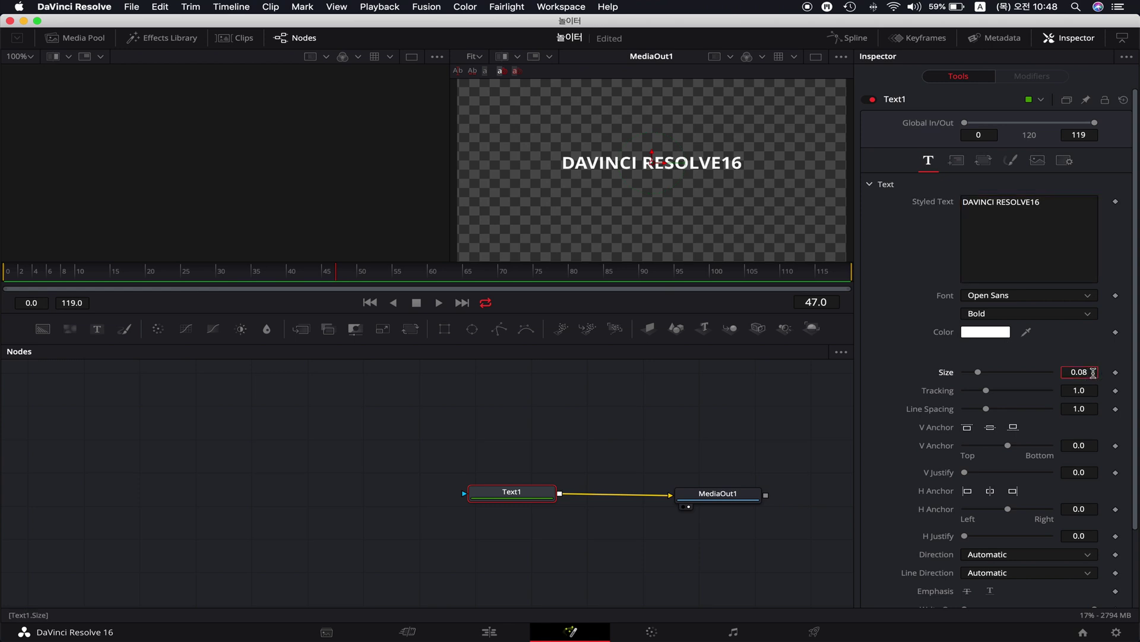
text(12)
key(Tab)
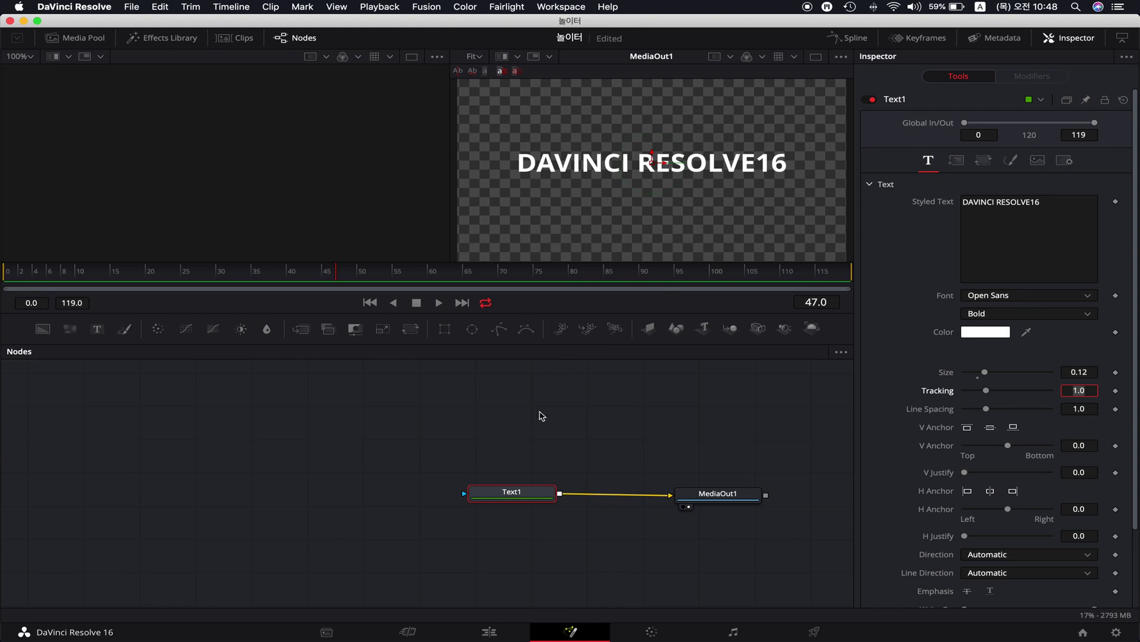
drag(536, 496, 644, 400)
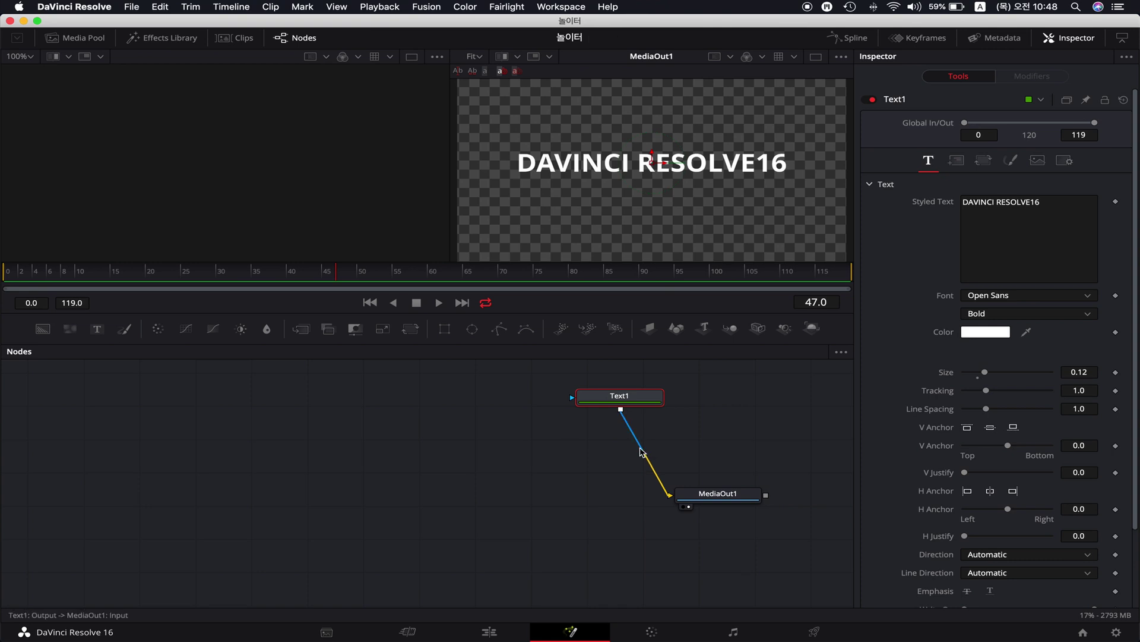
click(701, 436)
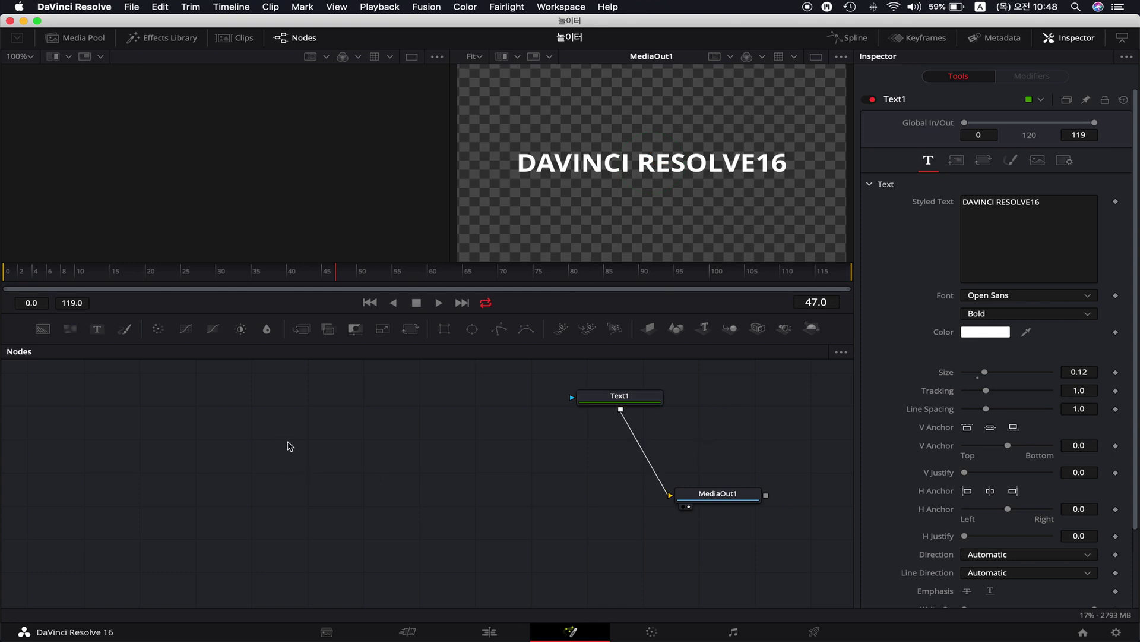
- Add a Rectangle mask node and a Background node, with the rectangle masking the background
click(446, 332)
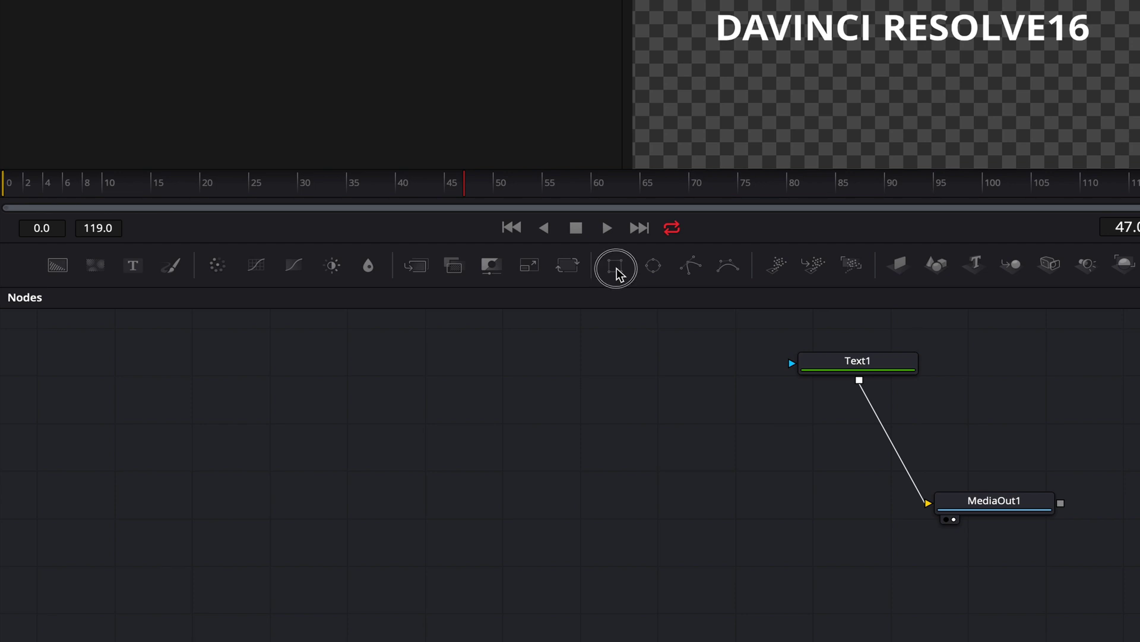
drag(618, 273, 318, 457)
drag(57, 265, 459, 464)
drag(360, 453, 446, 461)
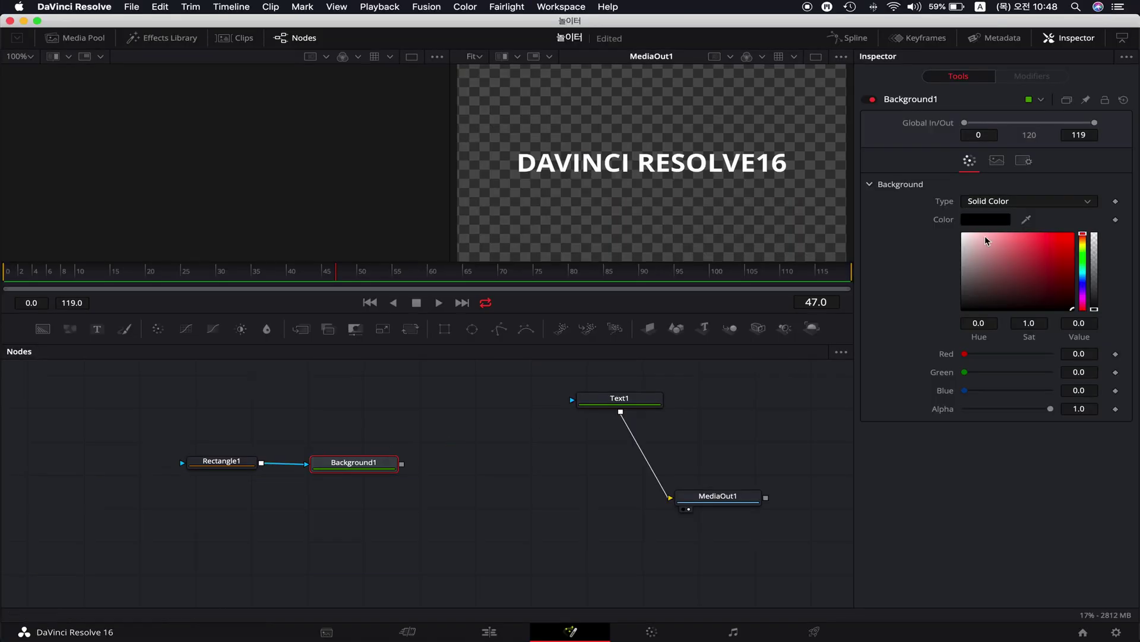
- Set the Background1 node's solid color to Cantaloupe
click(986, 223)
click(1004, 455)
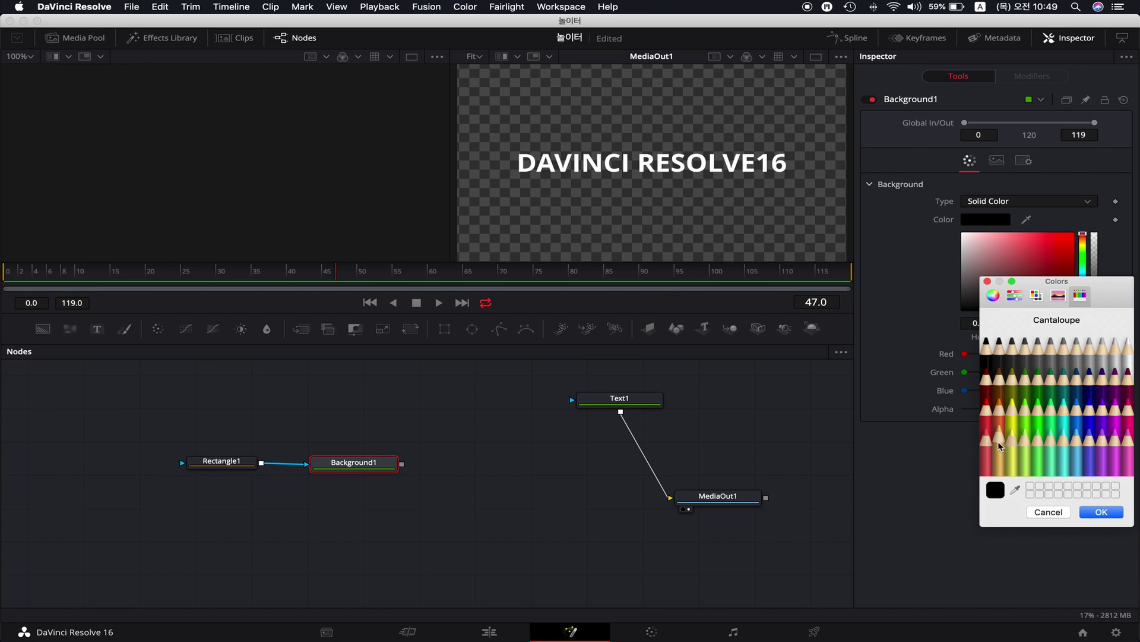
click(1100, 515)
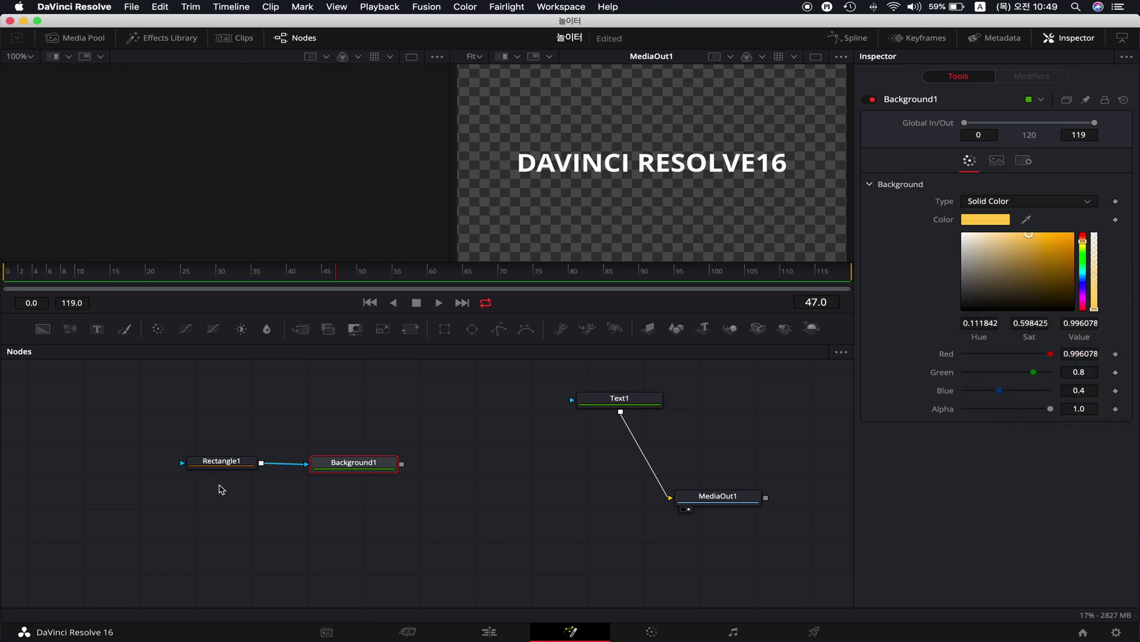
- Show Rectangle1 in a viewer and reshape it into a thin horizontal line about 0.75 wide and 0.01 high
click(218, 463)
click(195, 472)
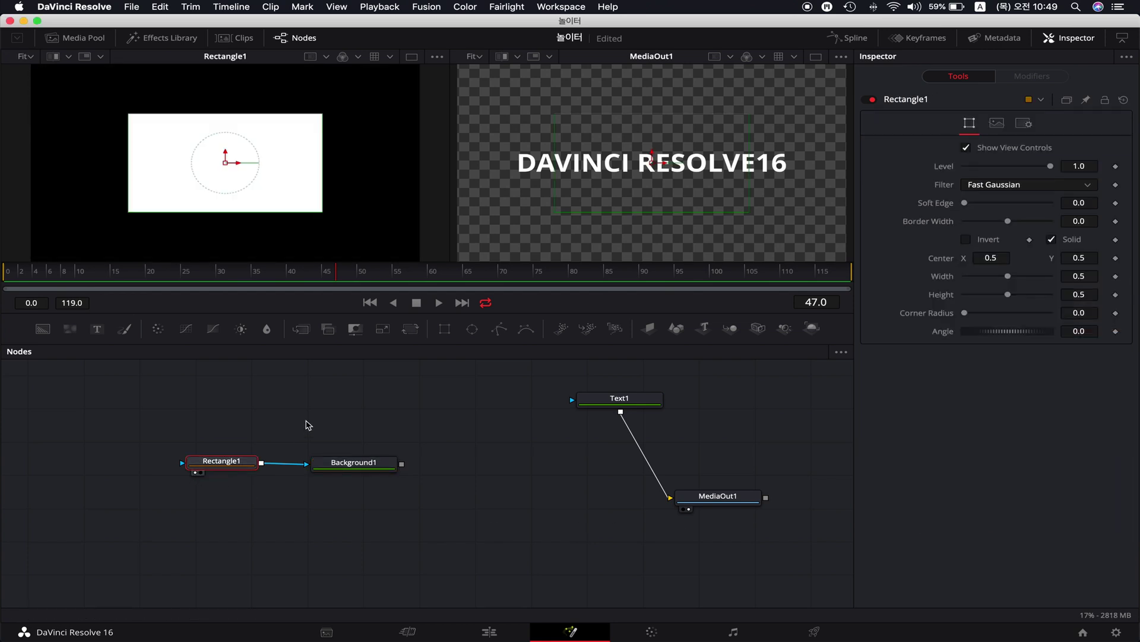
drag(212, 213, 224, 166)
drag(323, 167, 373, 164)
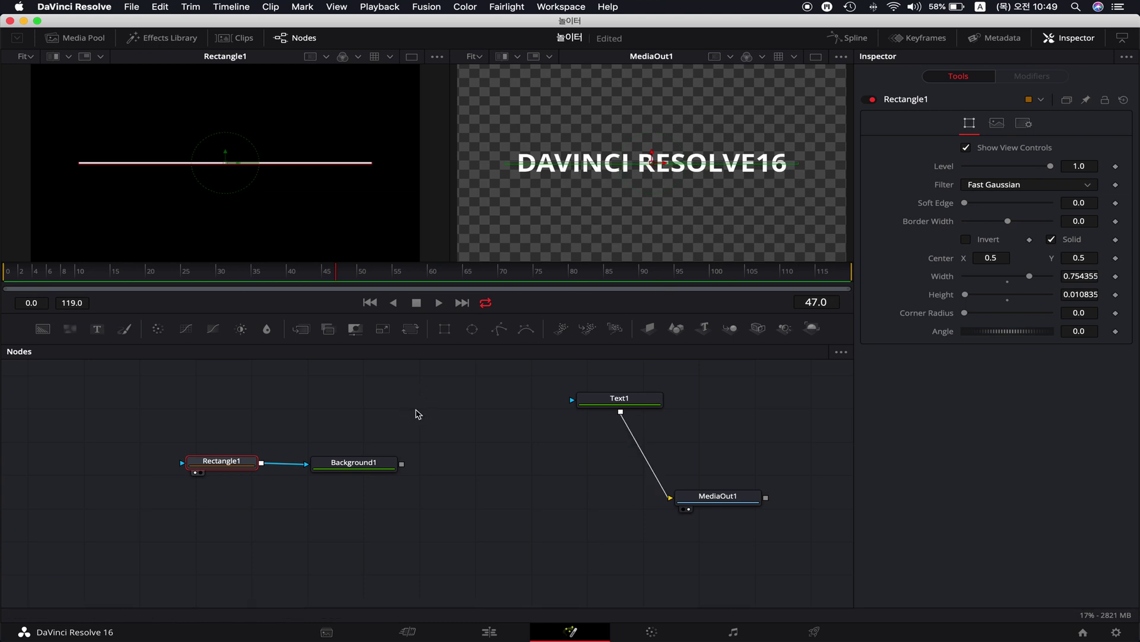
- Keyframe Rectangle1's width at frame 0 with a value of 0.0
click(391, 466)
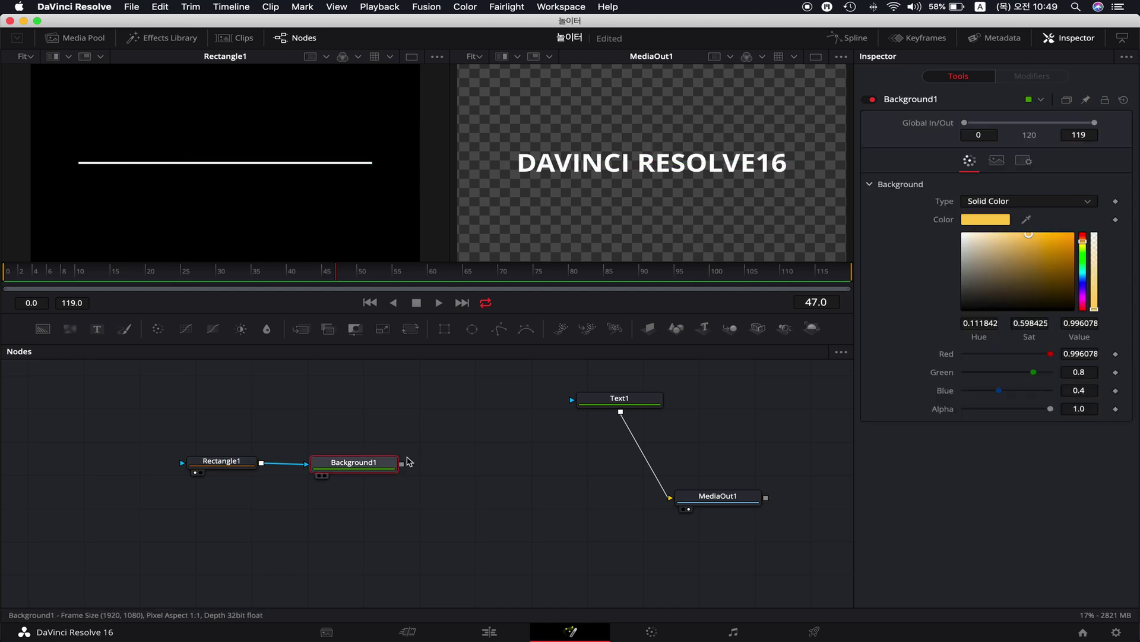
drag(370, 464, 372, 464)
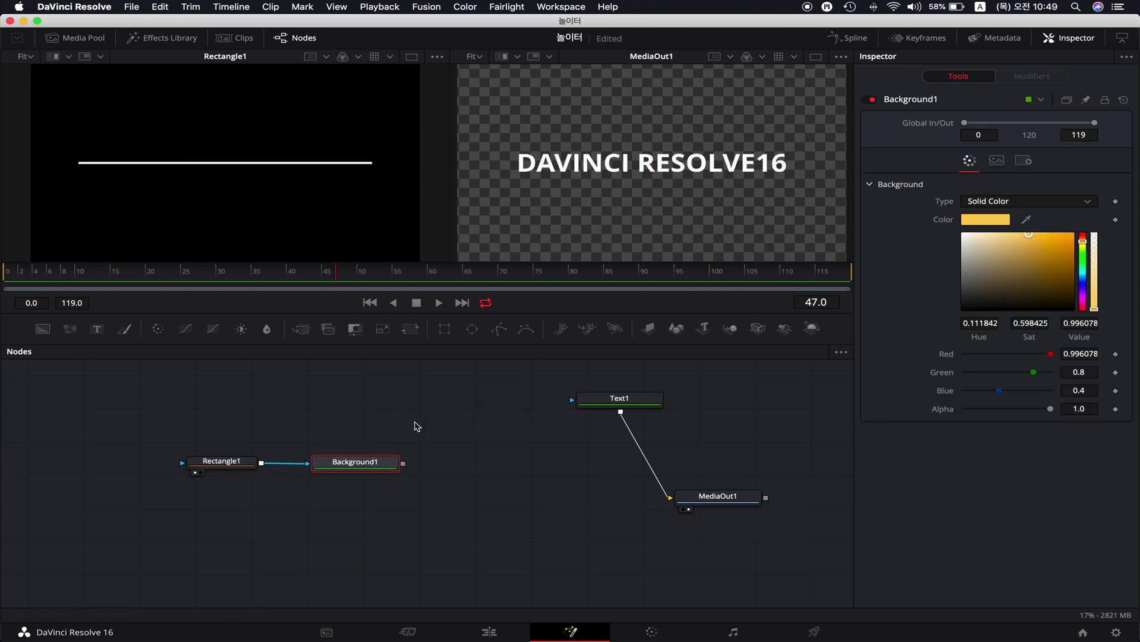
drag(336, 281, 4, 294)
click(253, 468)
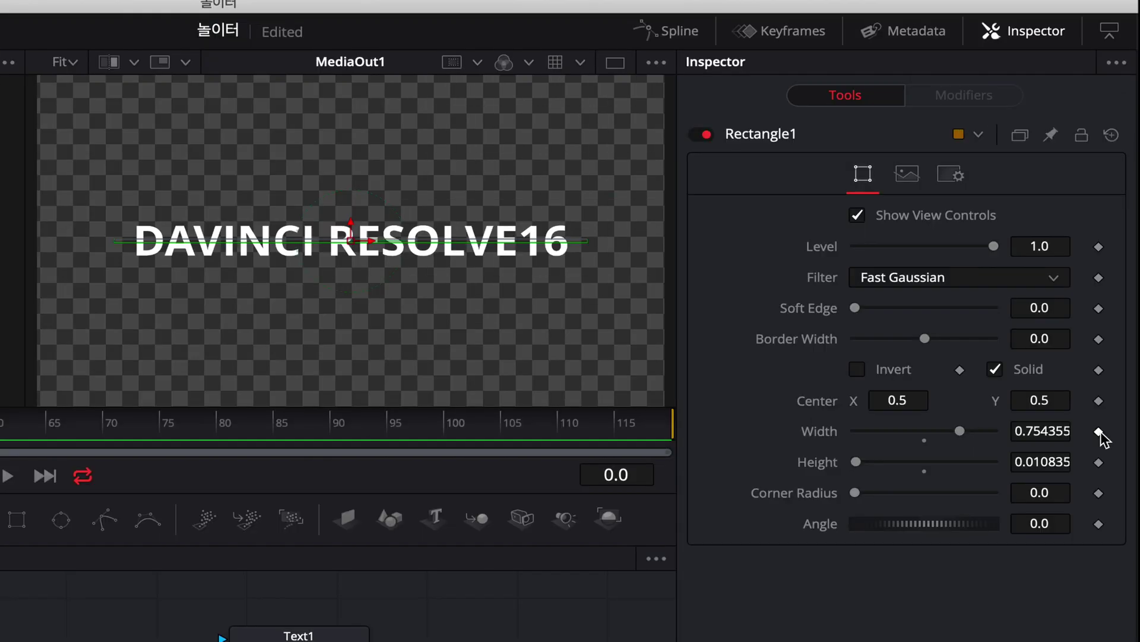
click(1099, 431)
drag(960, 431, 665, 443)
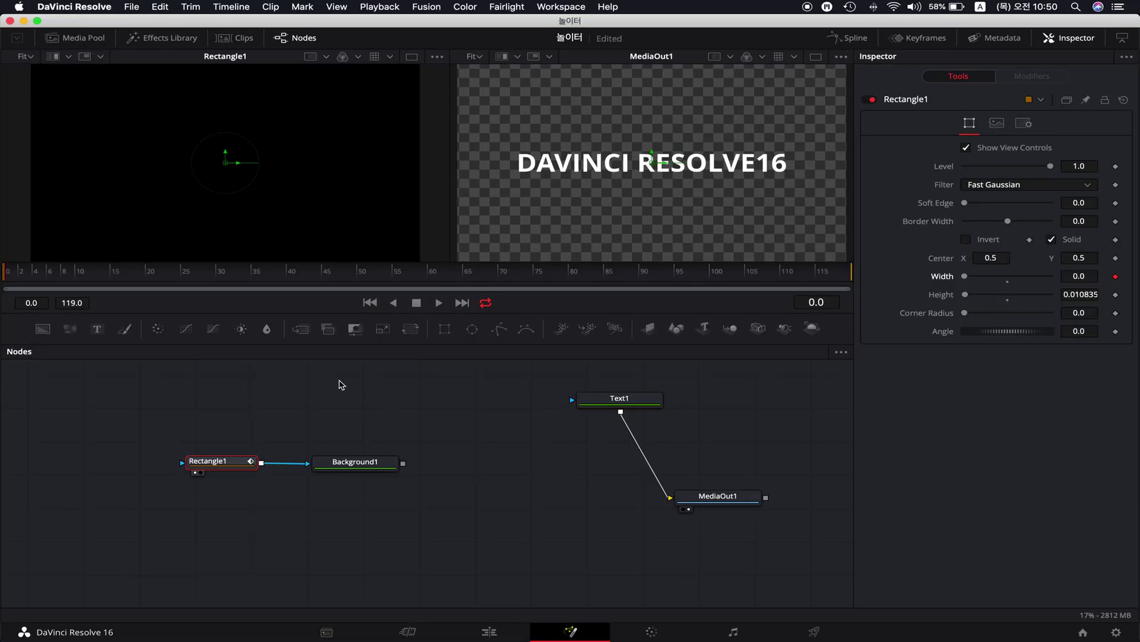
- Keyframe Rectangle1's unchanged zero width at frame 25, and set its width to about 0.748 at frame 35
drag(187, 274, 182, 279)
click(1115, 277)
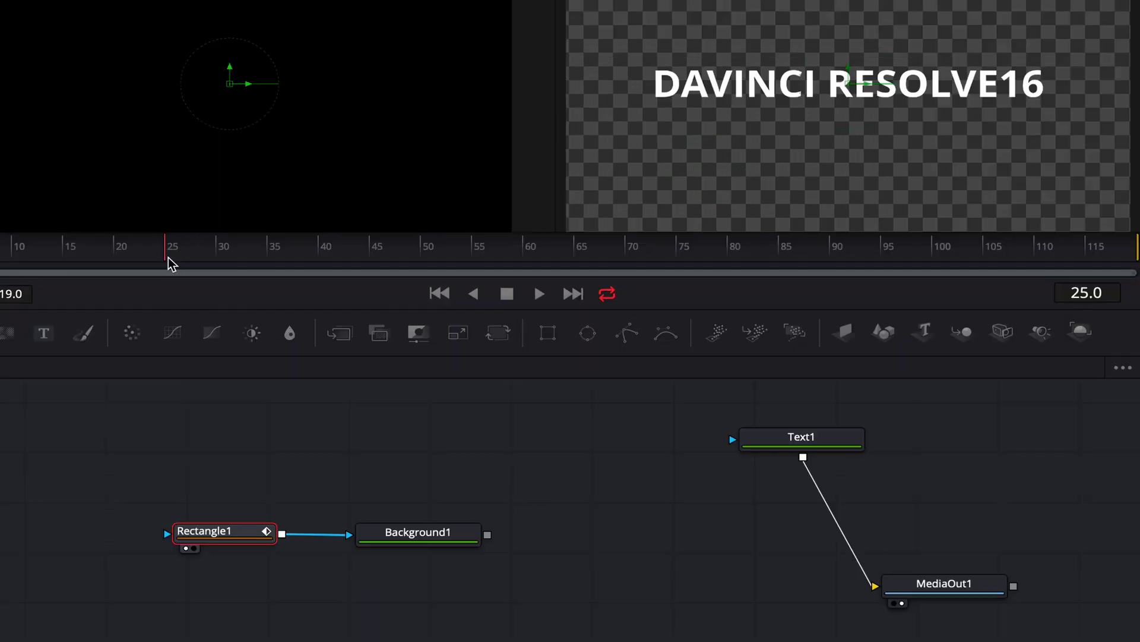
drag(185, 278, 255, 284)
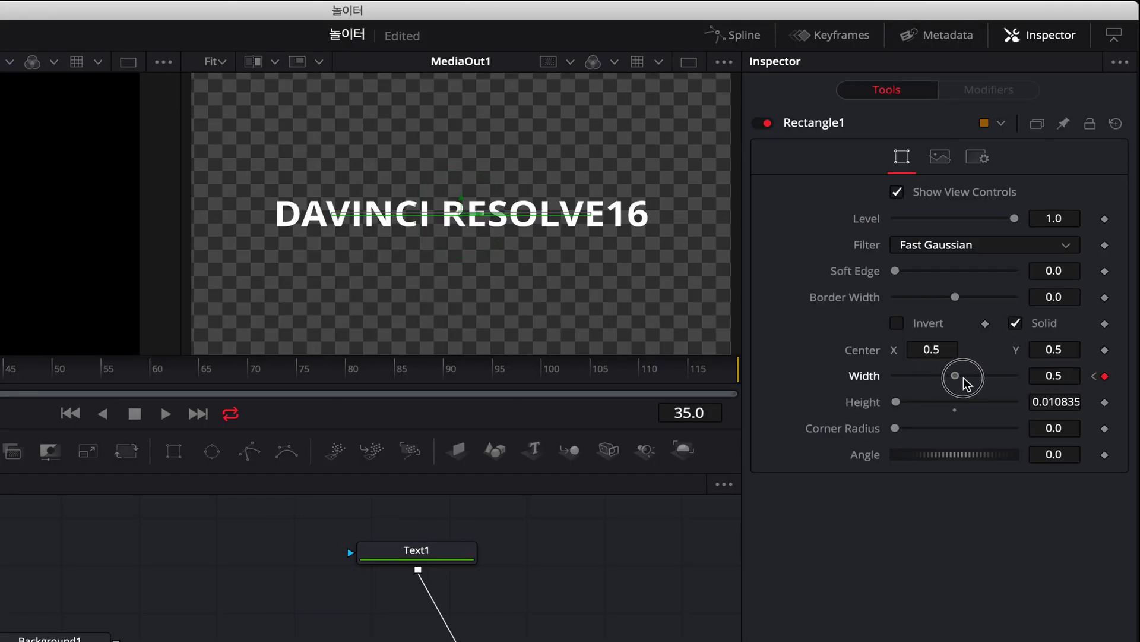
drag(962, 377, 989, 379)
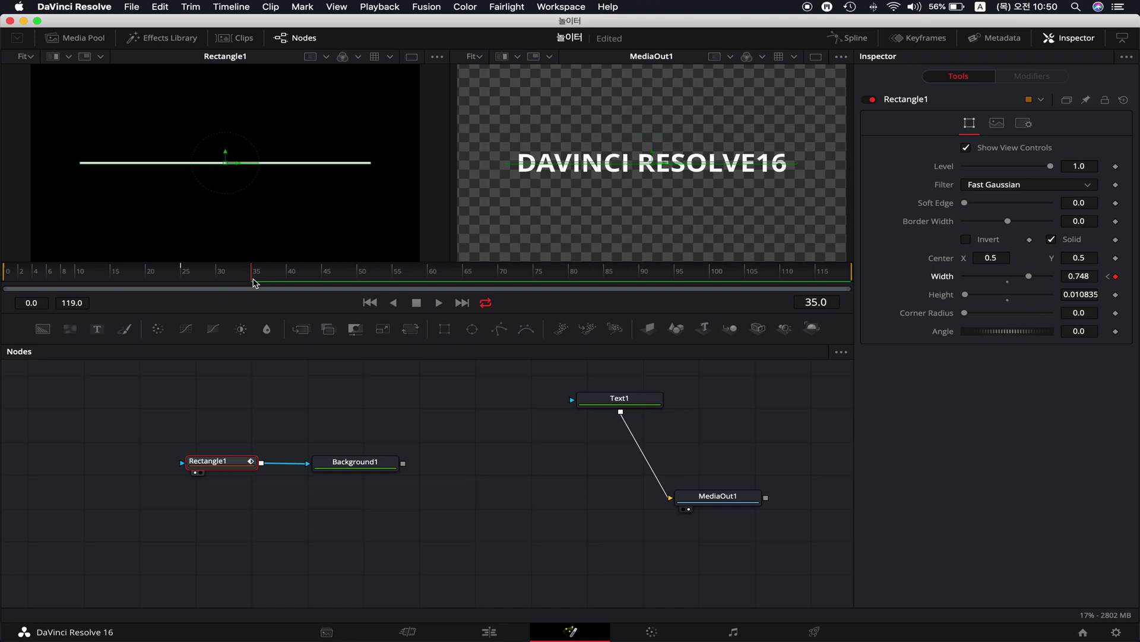
- Keyframe Rectangle1's width and center at frame 40, lower its center Y to about 0.439 at frame 50, and play the animation from the start
drag(253, 278, 288, 279)
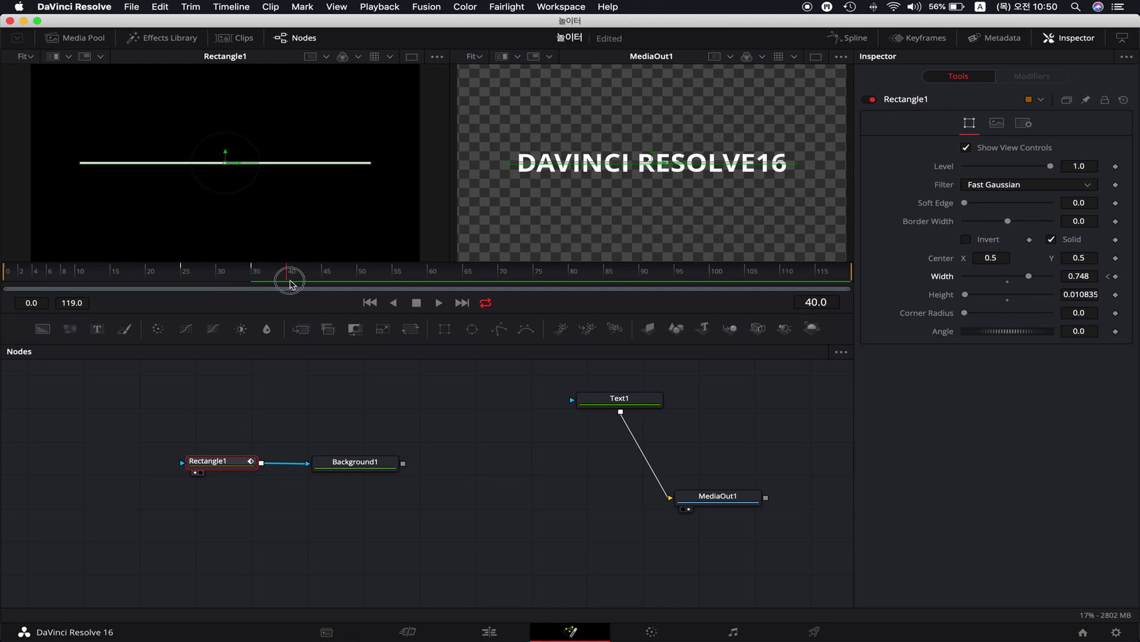
click(1116, 276)
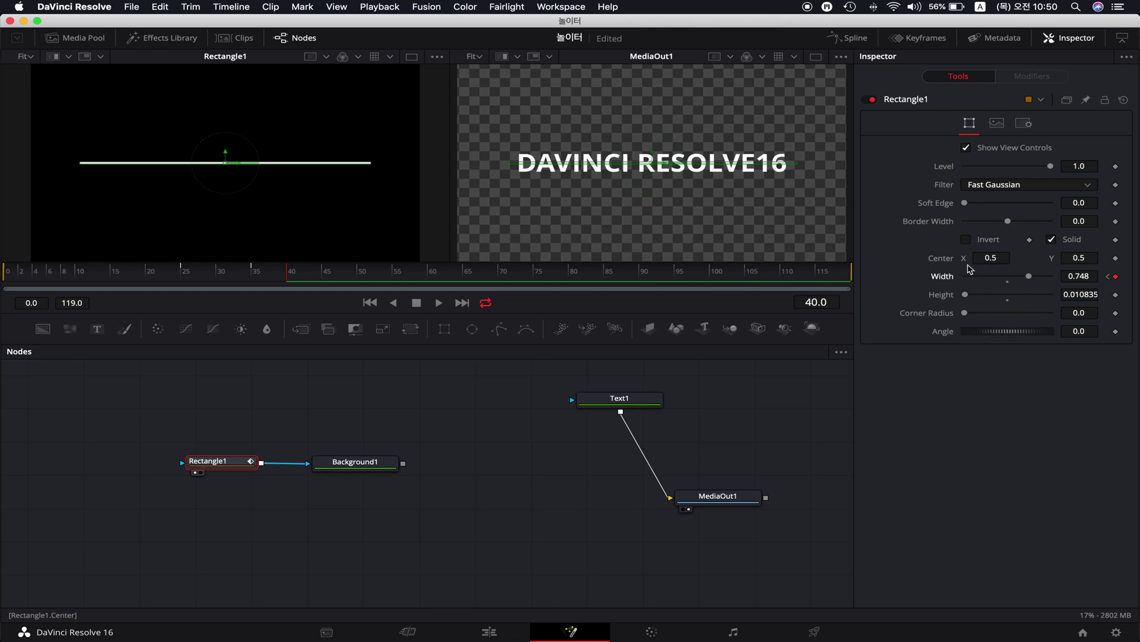
click(1116, 259)
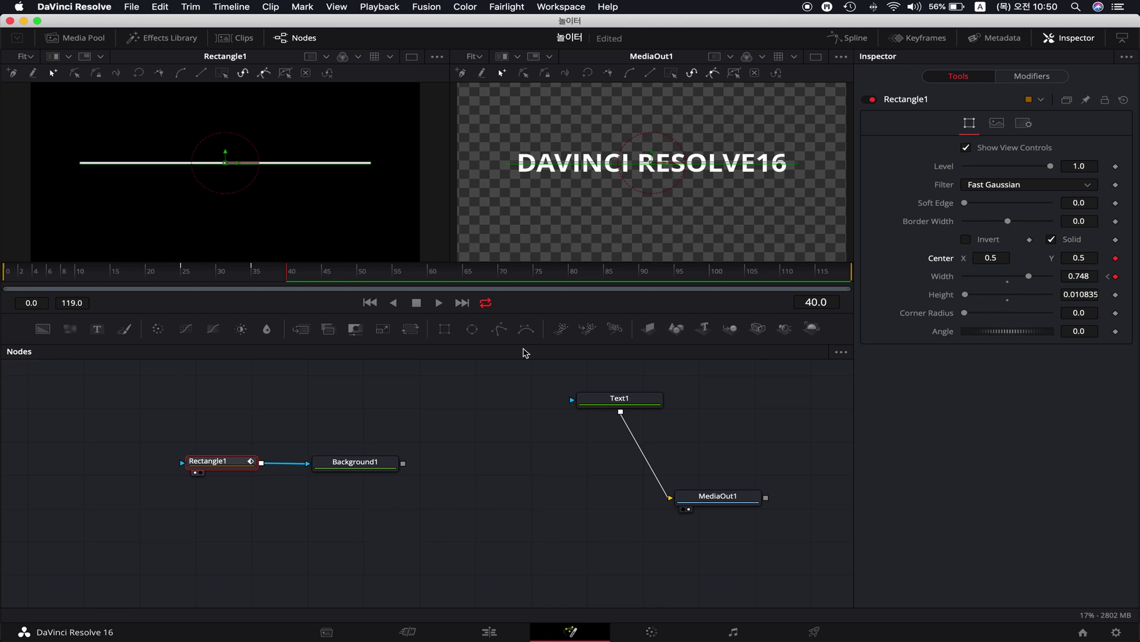
drag(386, 275, 359, 276)
drag(1085, 257, 1044, 261)
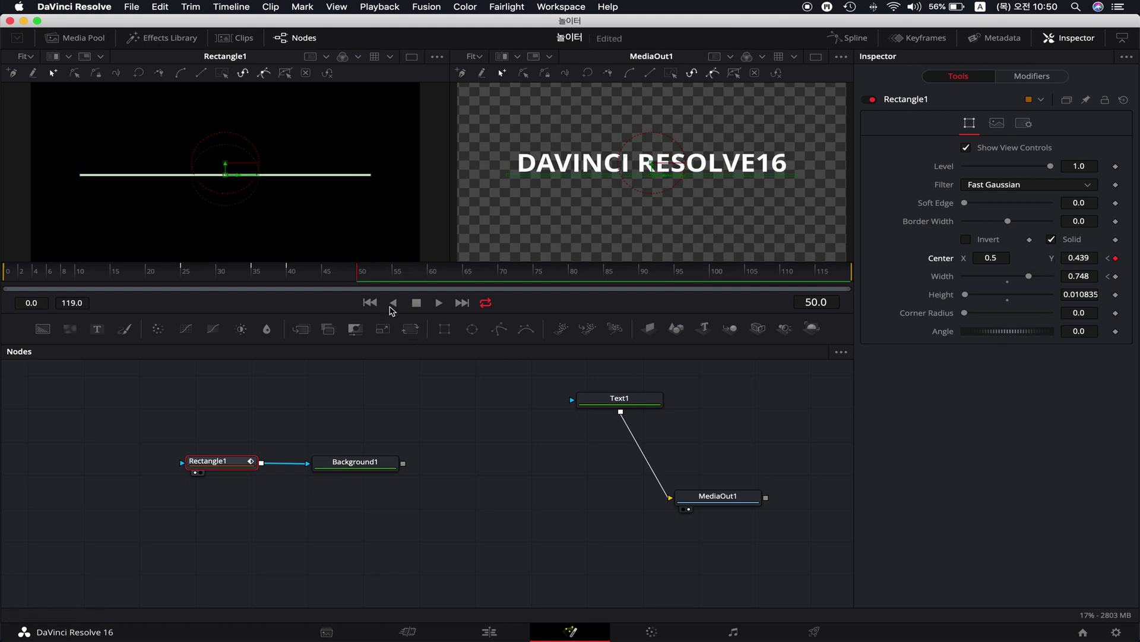
click(370, 302)
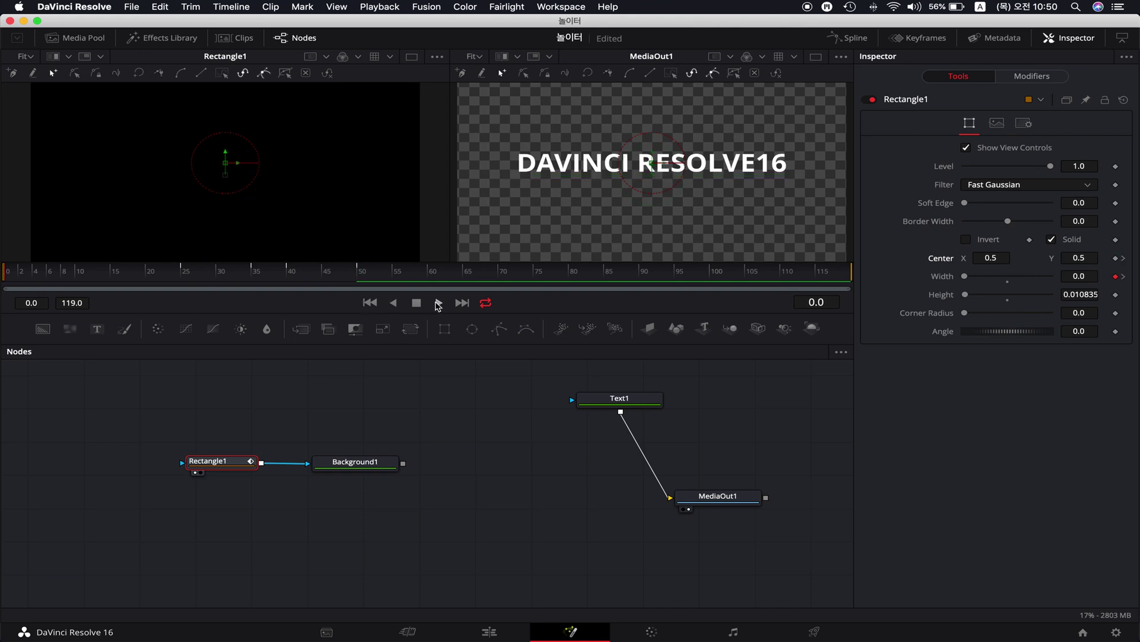
click(438, 302)
- Disconnect Text1 from MediaOut1 and move it above the Background1 node
drag(670, 497, 651, 491)
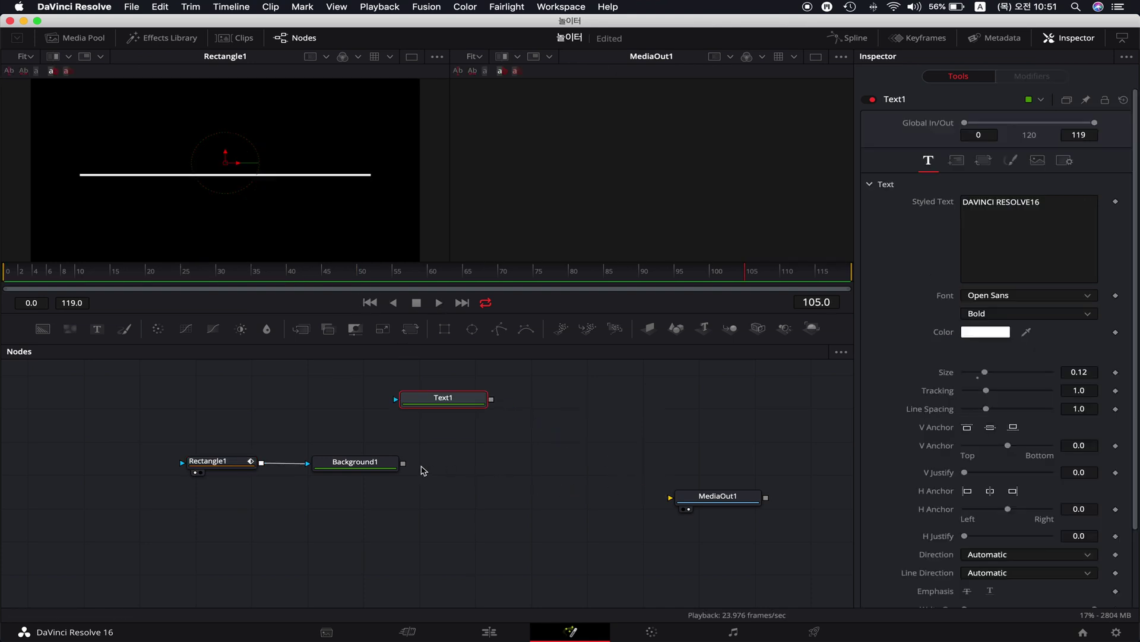
- Connect Background1's output to MediaOut1 and play the line animation from the start
drag(403, 463, 670, 497)
click(370, 302)
click(439, 303)
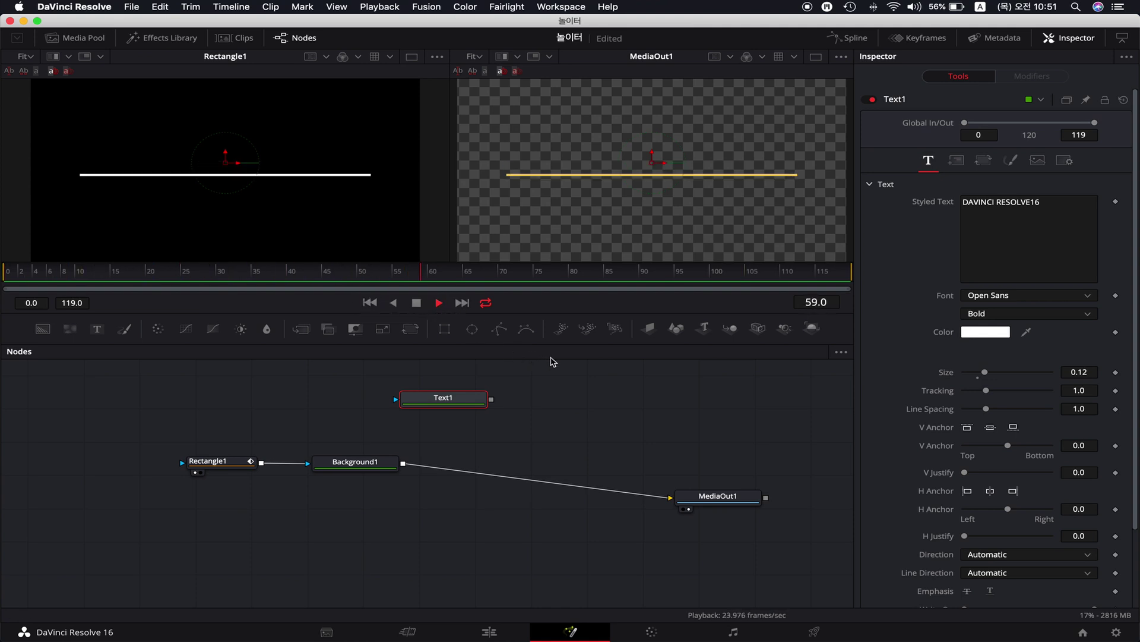
click(417, 304)
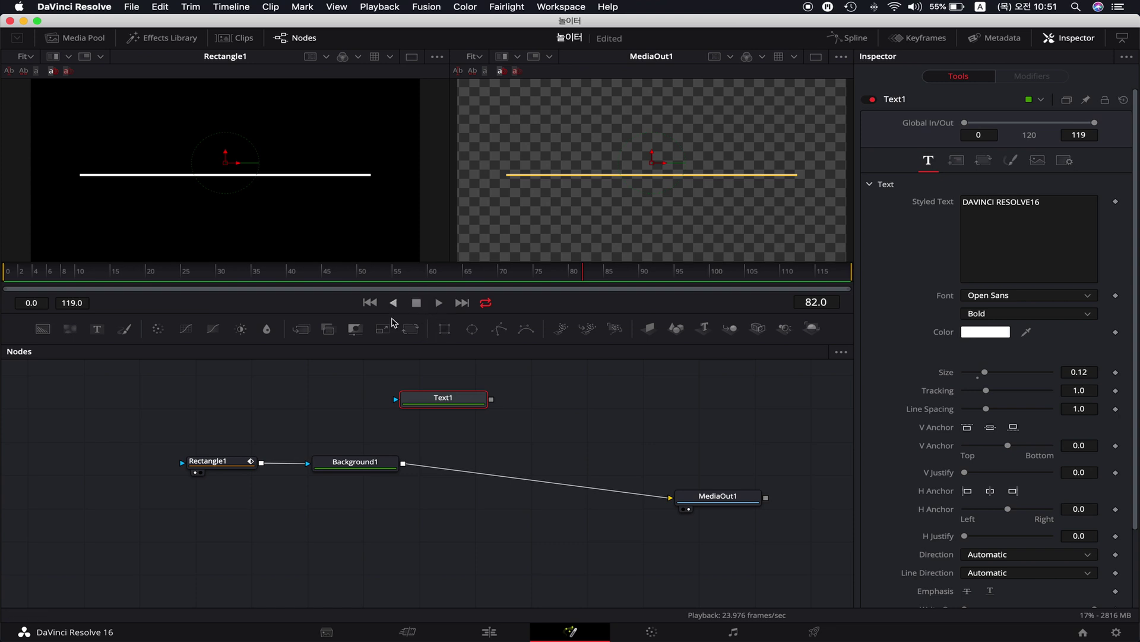
- Display Rectangle1's Center path displacement curve in the Spline editor, fitted to the view, with the Inspector hidden
click(213, 462)
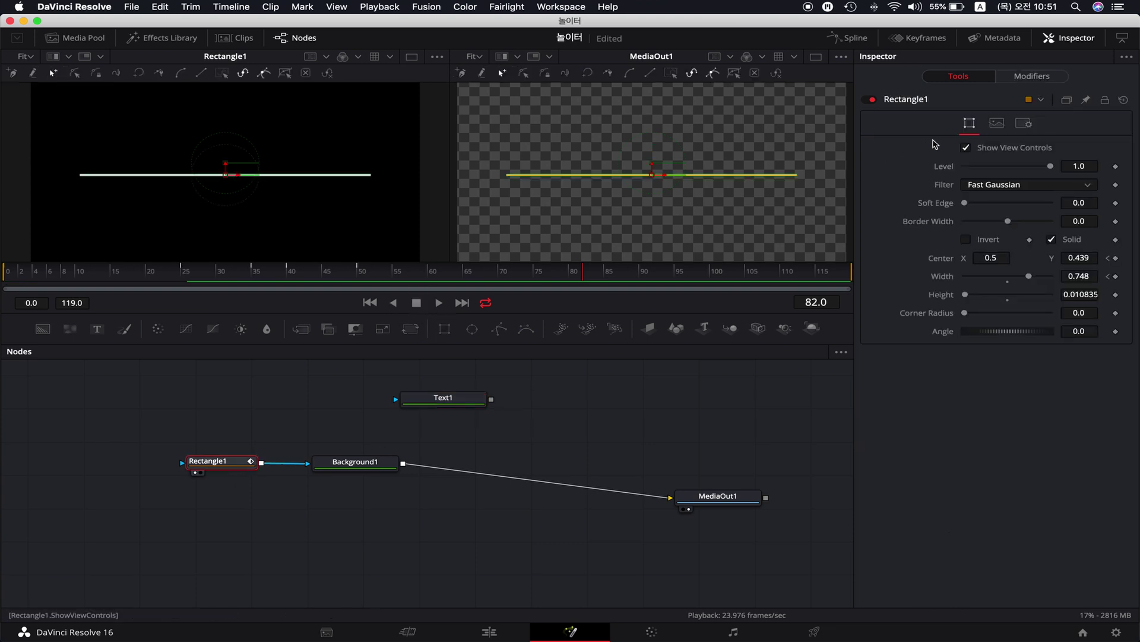
click(853, 40)
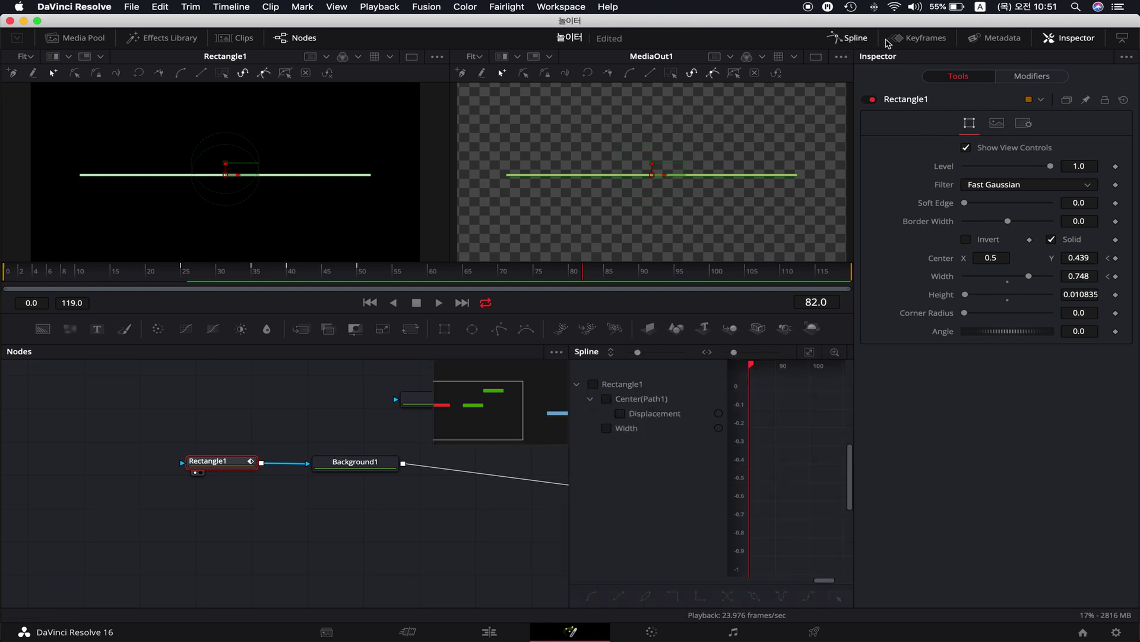
click(1077, 38)
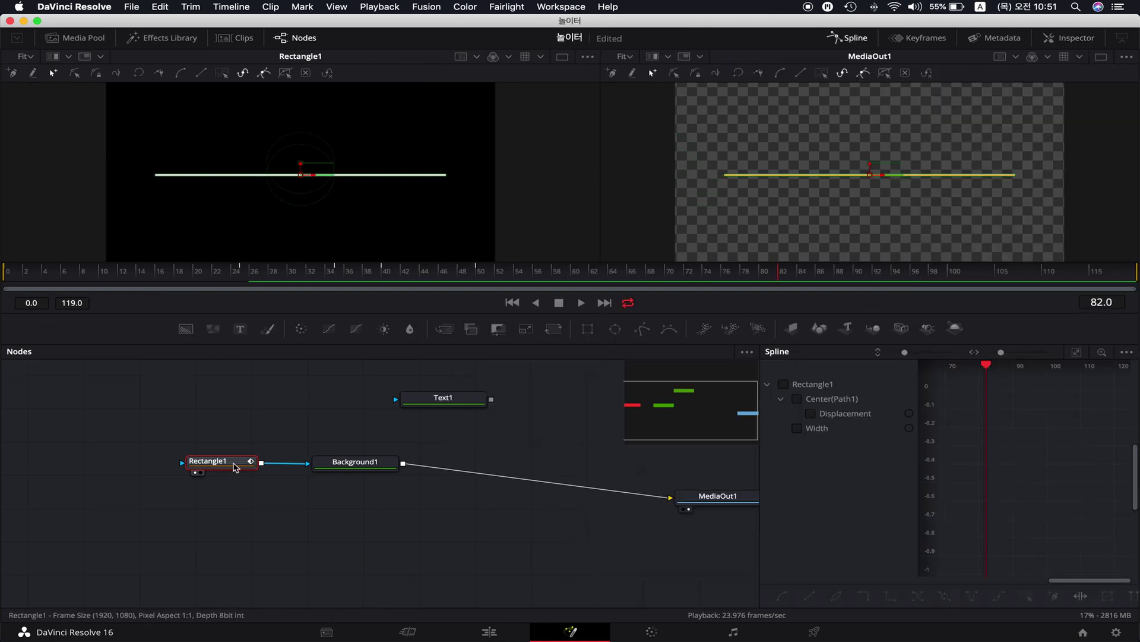
click(856, 40)
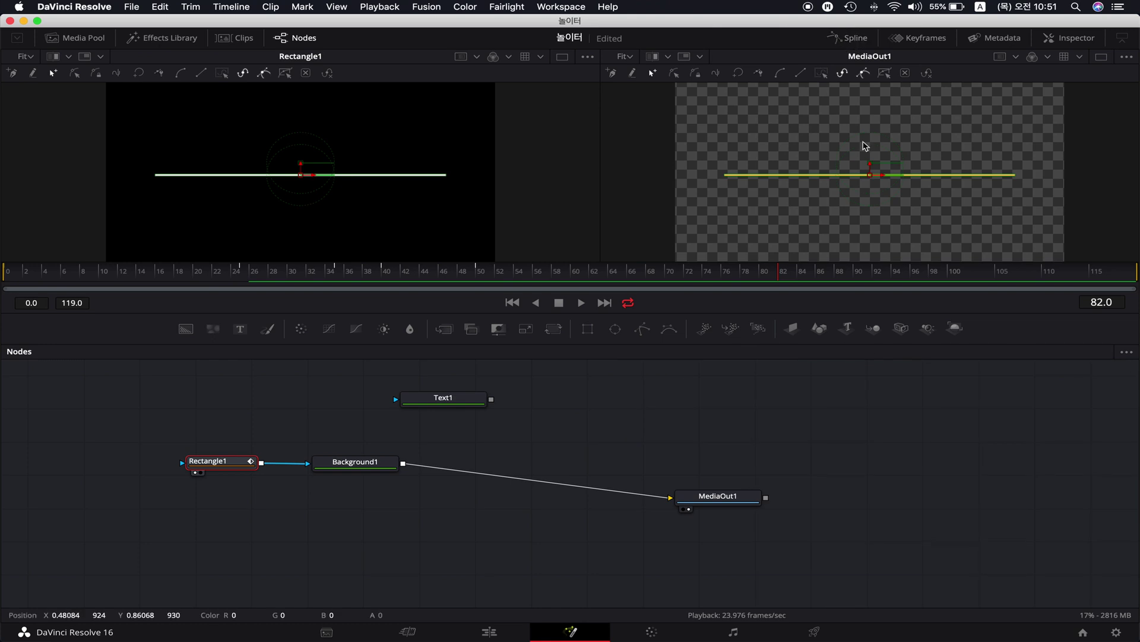
click(856, 39)
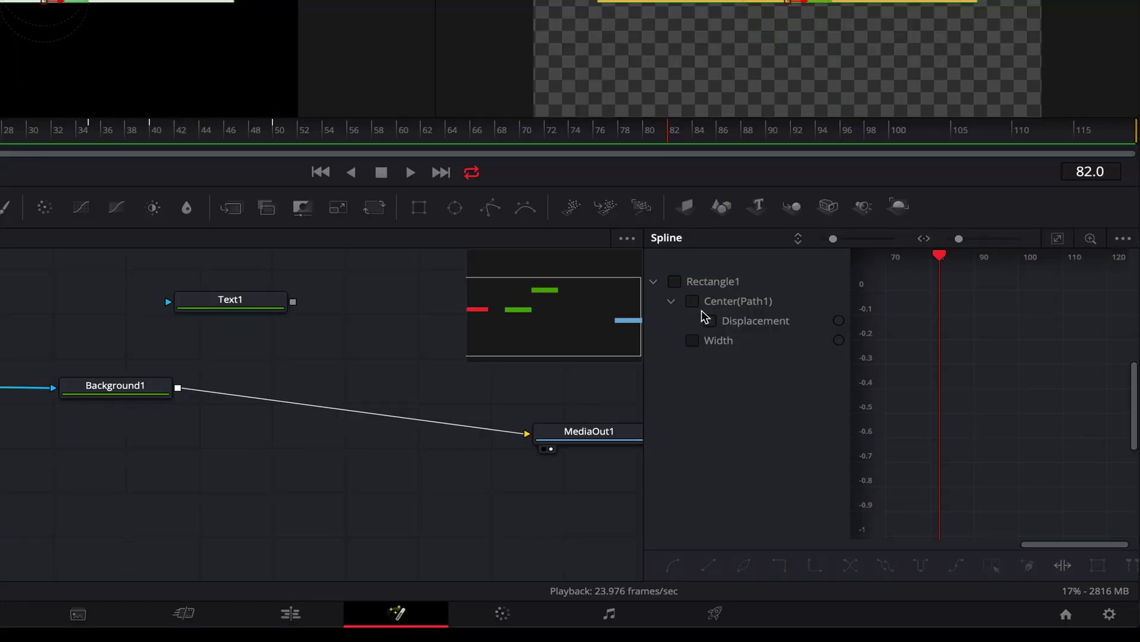
click(693, 302)
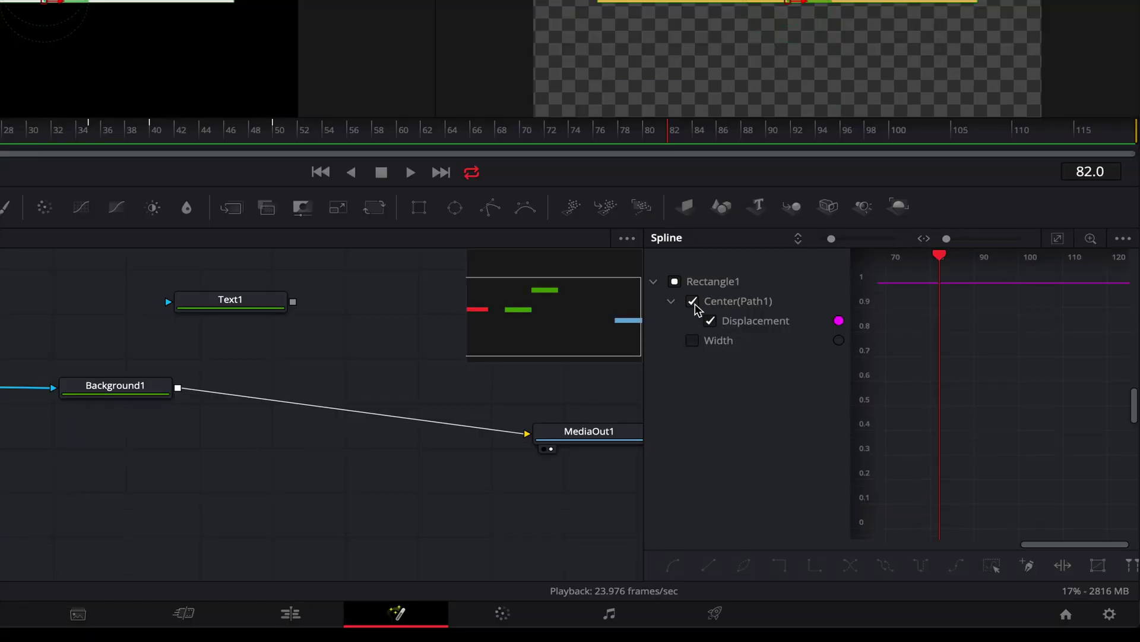
click(1059, 240)
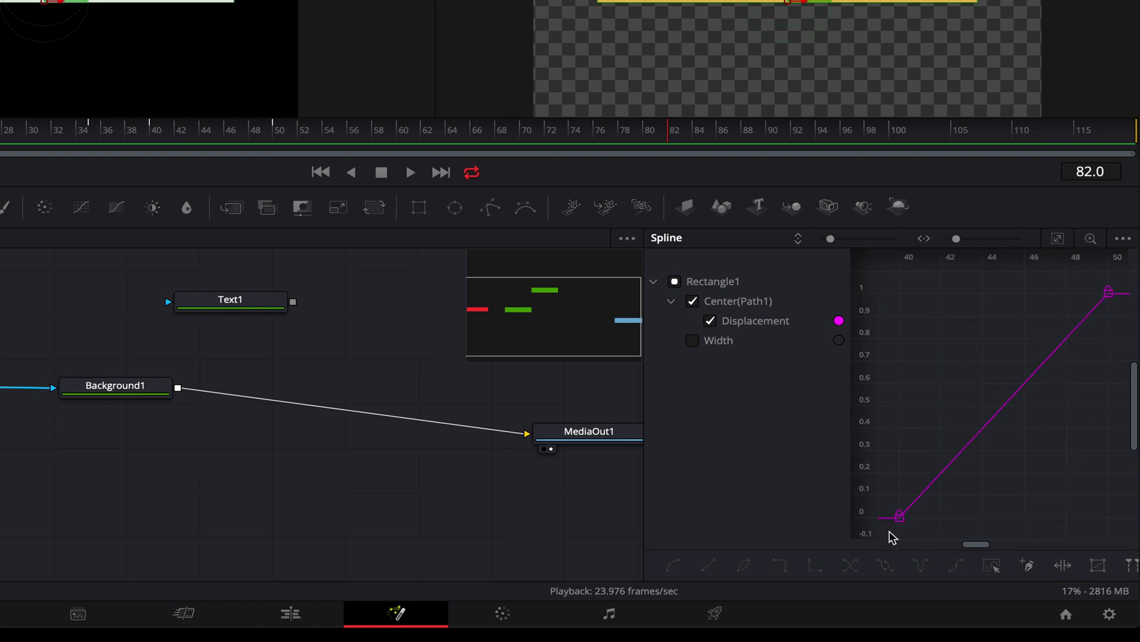
- Smooth the displacement curve between frames 40 and 50 and lengthen both horizontal handles for a stronger ease
click(969, 443)
click(1038, 368)
click(672, 565)
drag(969, 517, 1066, 518)
drag(1033, 298, 938, 301)
- Show only Rectangle1's Width curve, smooth its keyframes at frames 25 and 35, and lengthen their horizontal handles
click(693, 301)
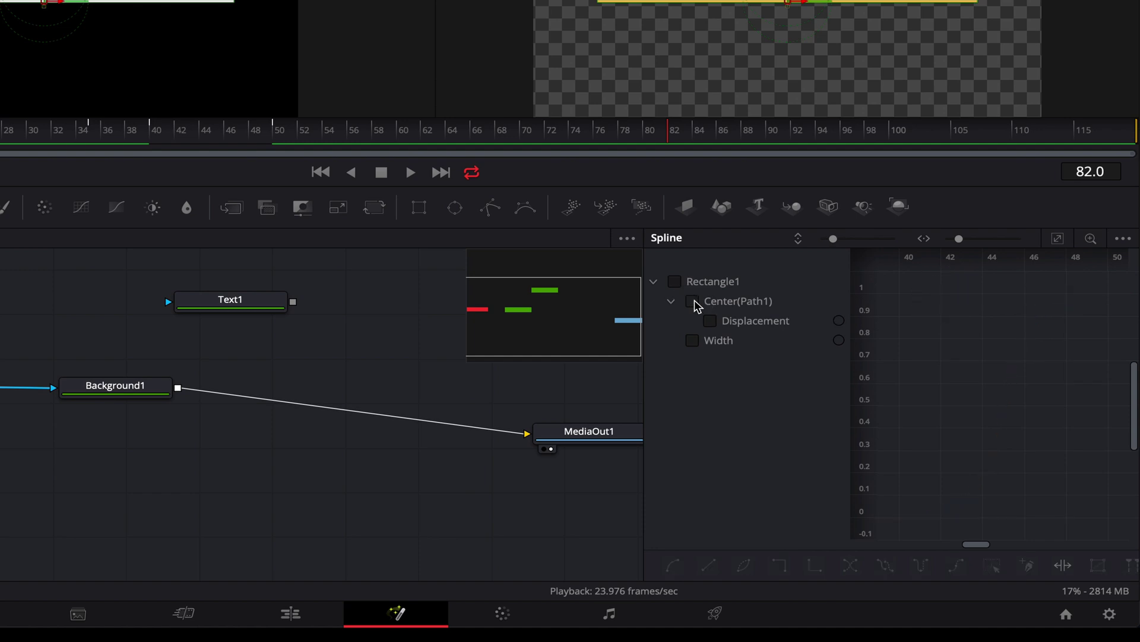
click(693, 340)
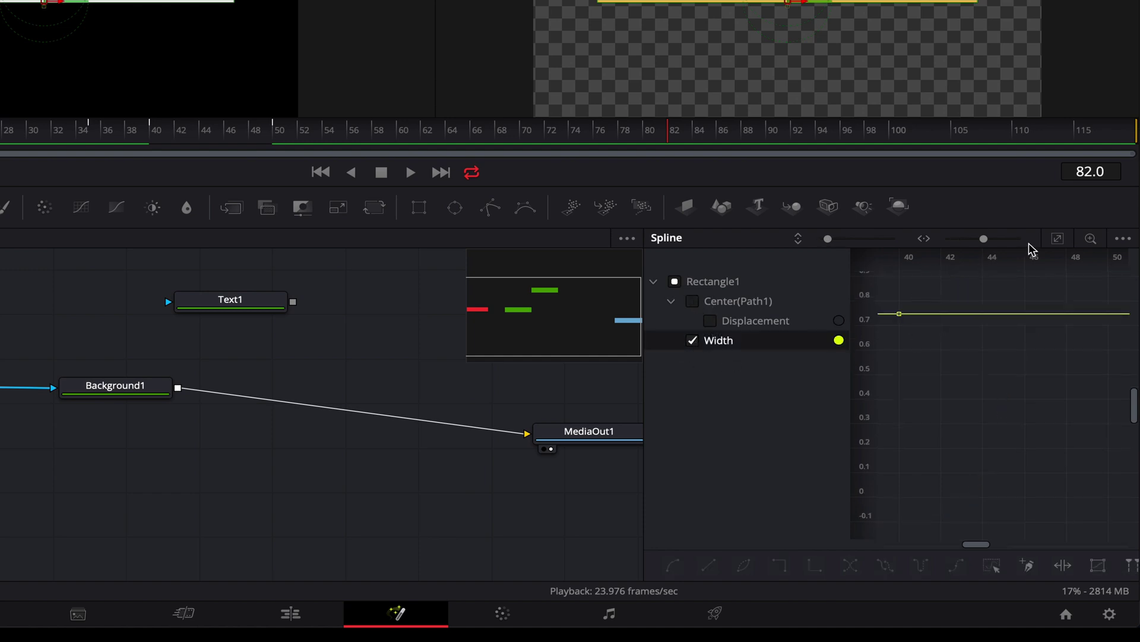
click(1060, 241)
drag(1010, 539, 1089, 291)
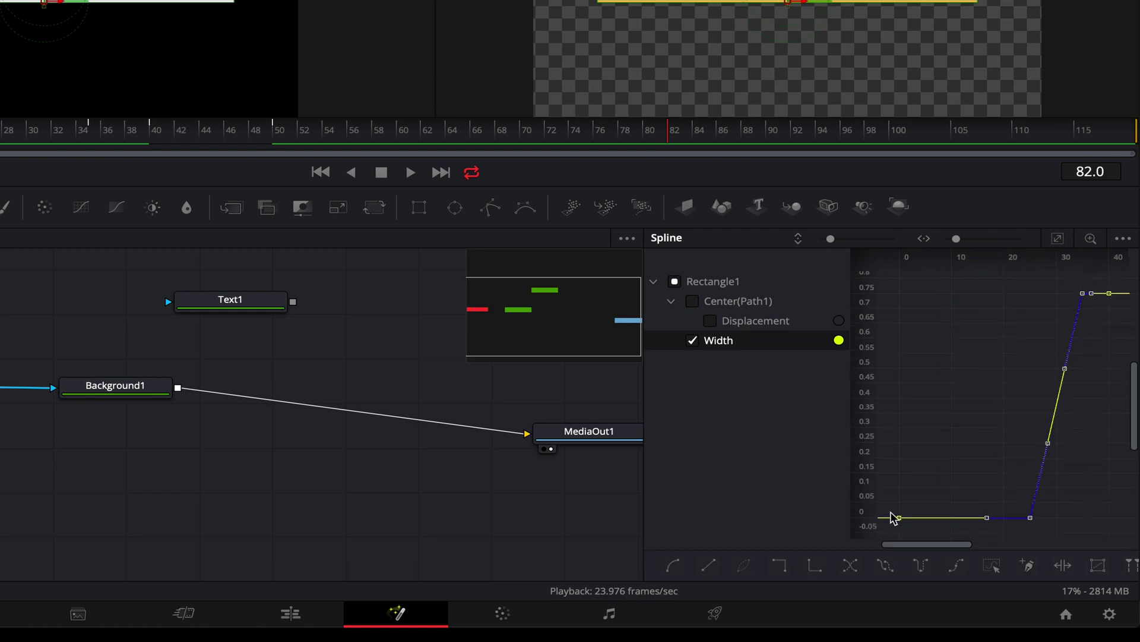
click(675, 563)
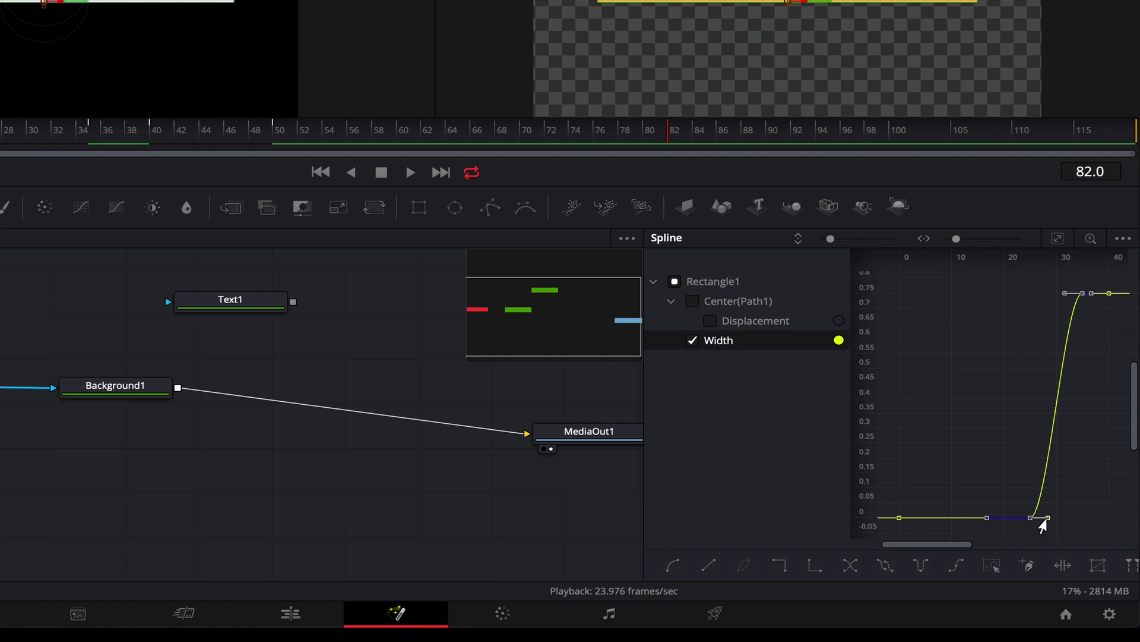
drag(1044, 517, 1069, 518)
drag(1057, 294, 1040, 296)
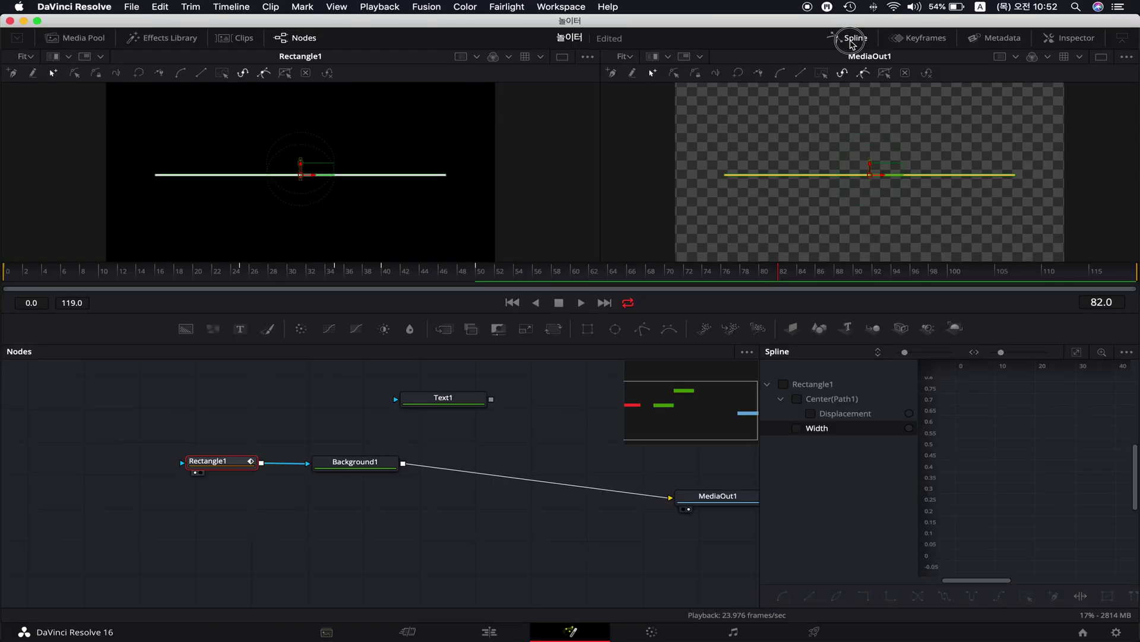
- Close the Spline editor and play the eased line animation from the start
click(850, 37)
click(512, 303)
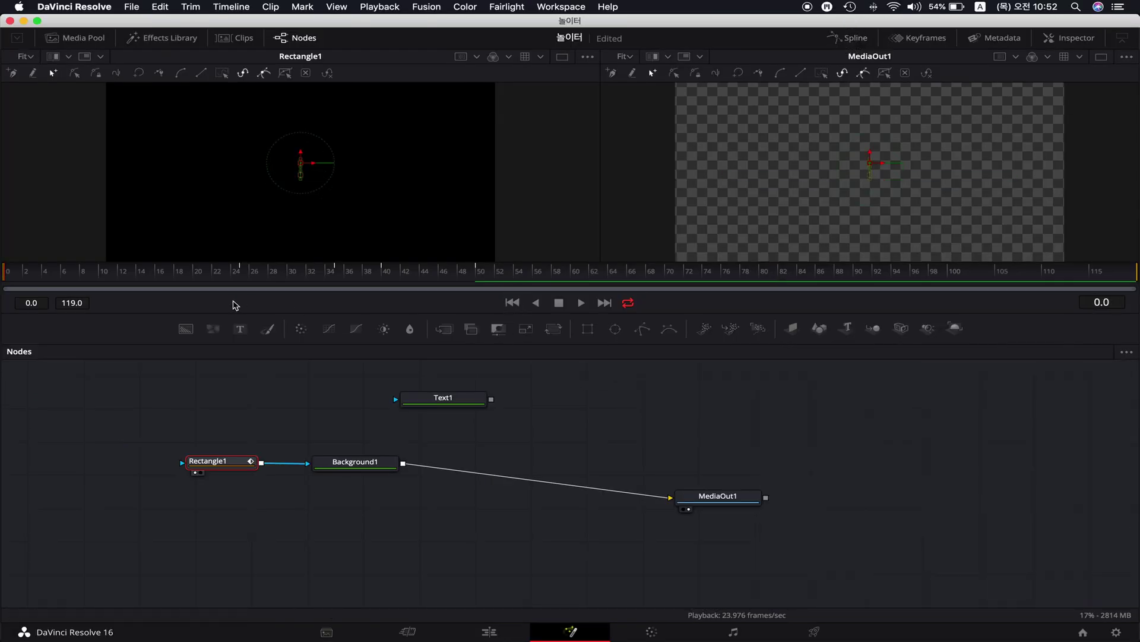
click(581, 303)
click(561, 304)
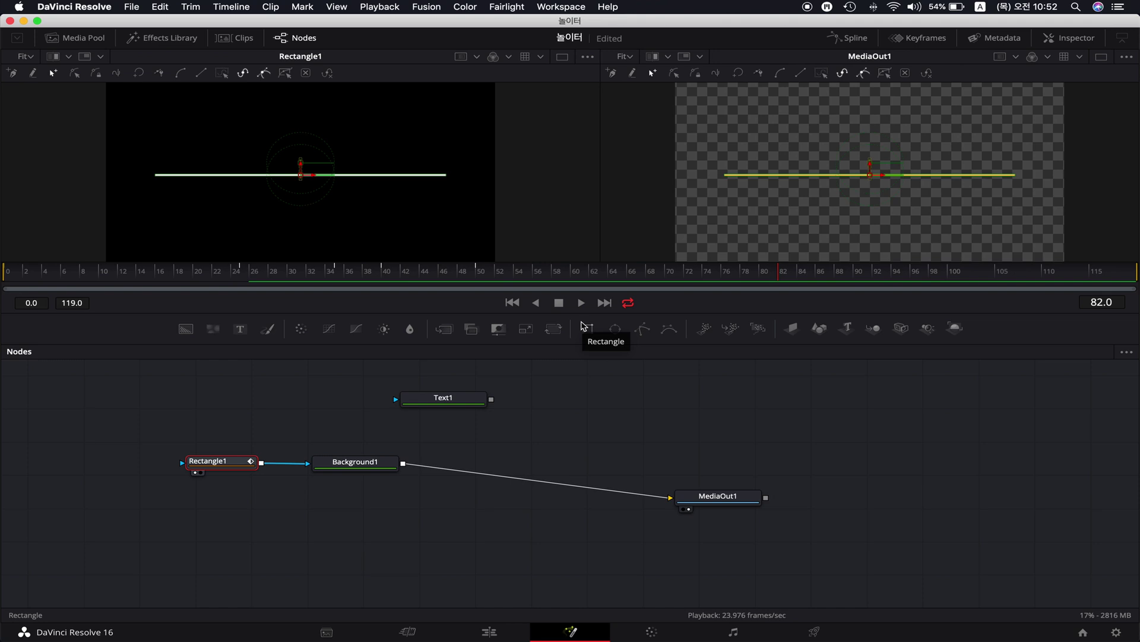
- Move Text1 aside, duplicate the Rectangle1 and Background1 nodes, and place the copies directly above the originals
drag(445, 404, 564, 406)
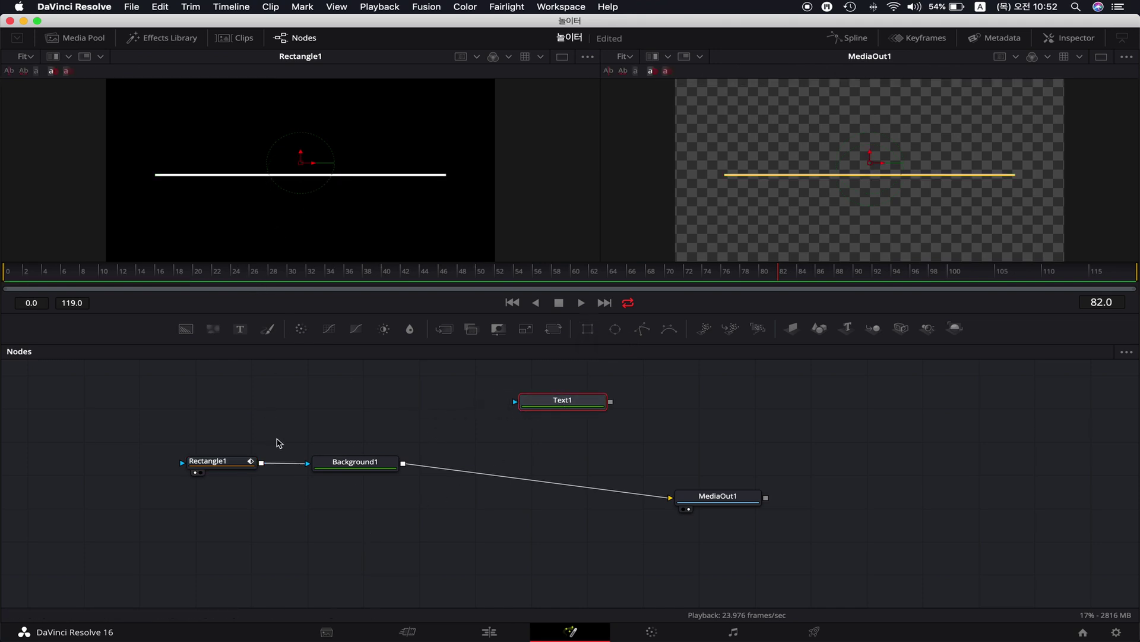
drag(186, 440, 366, 526)
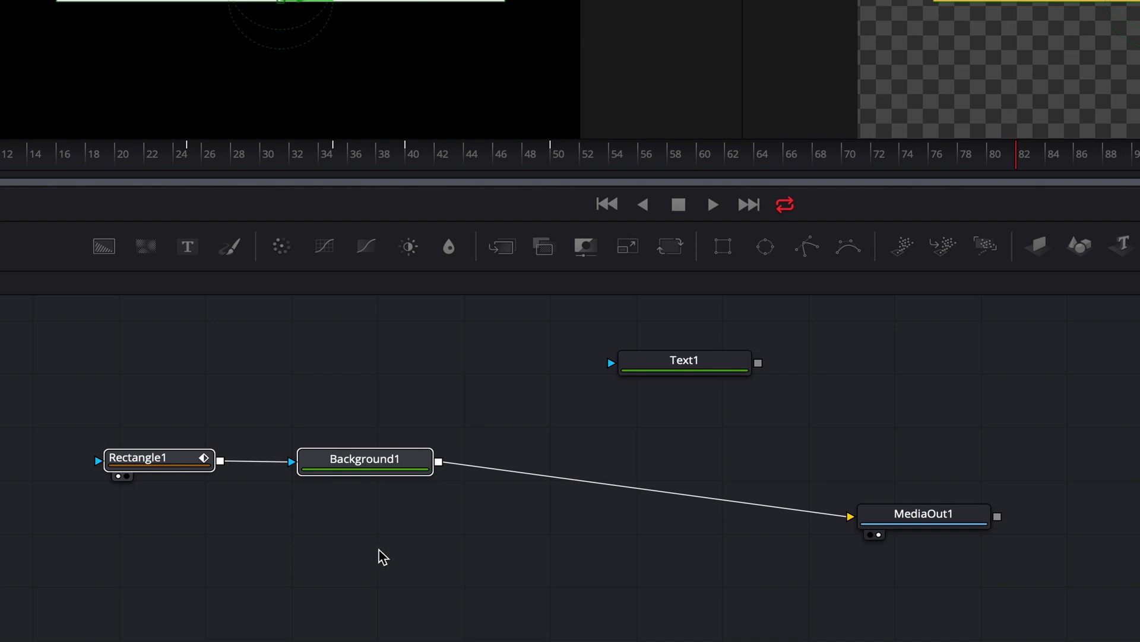
click(255, 404)
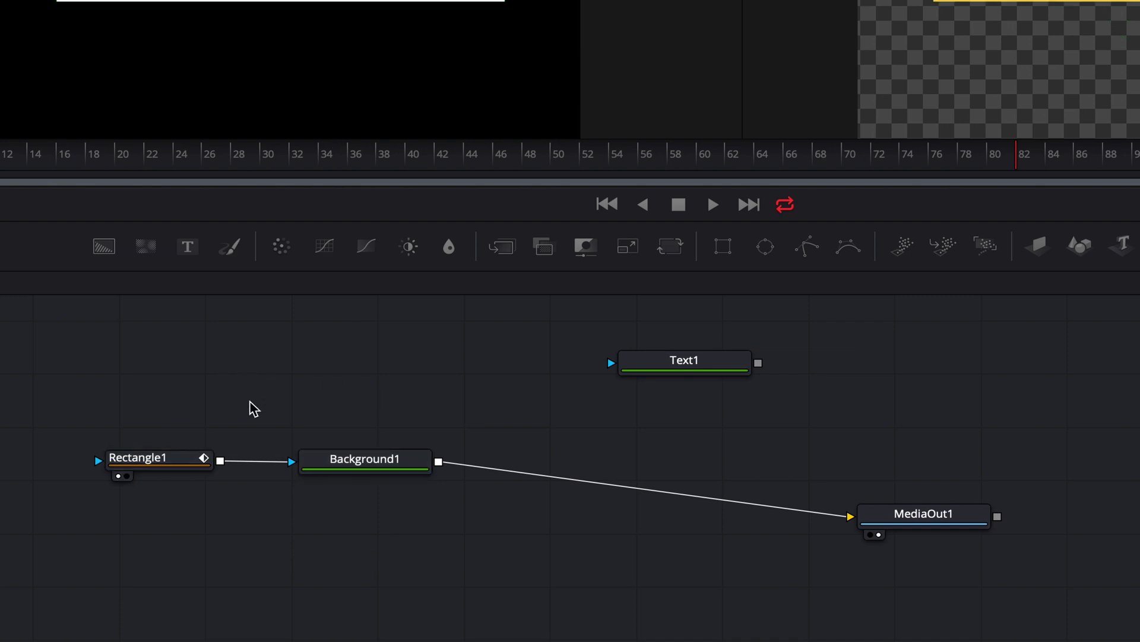
key(ctrl+v)
drag(454, 386, 353, 418)
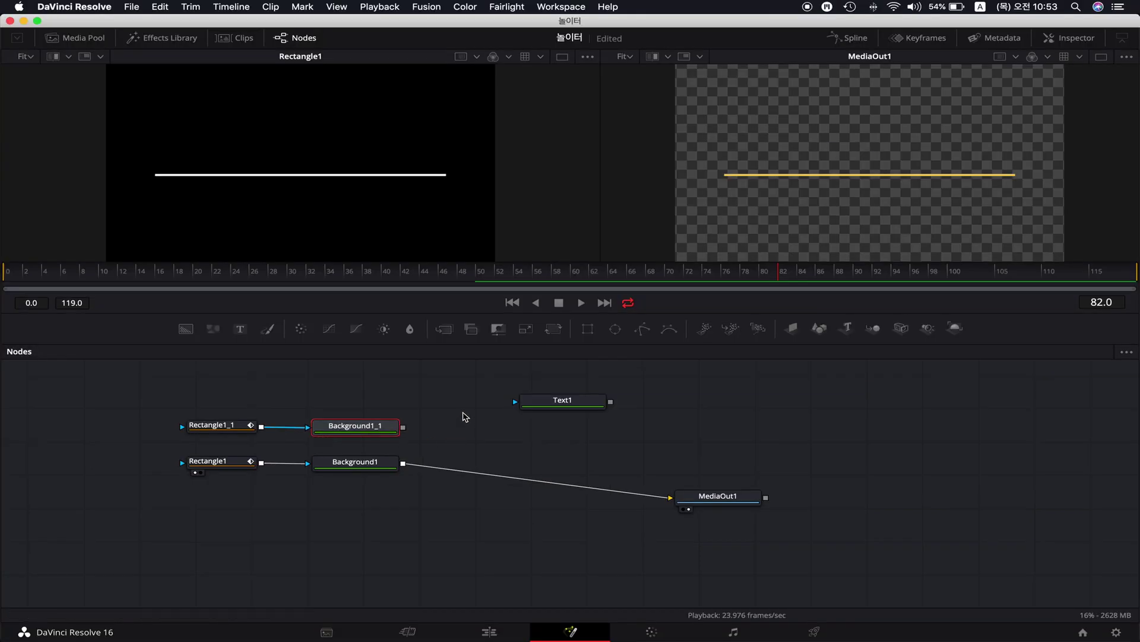
- Add a Transform node after Background1_1 and flip it vertically
click(552, 331)
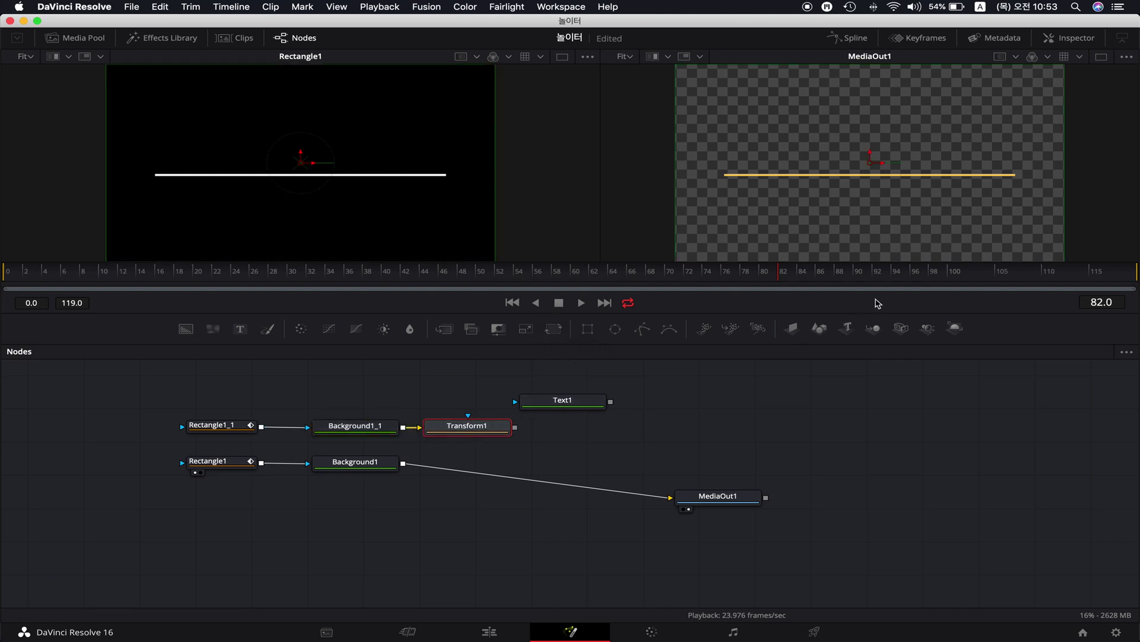
click(1073, 39)
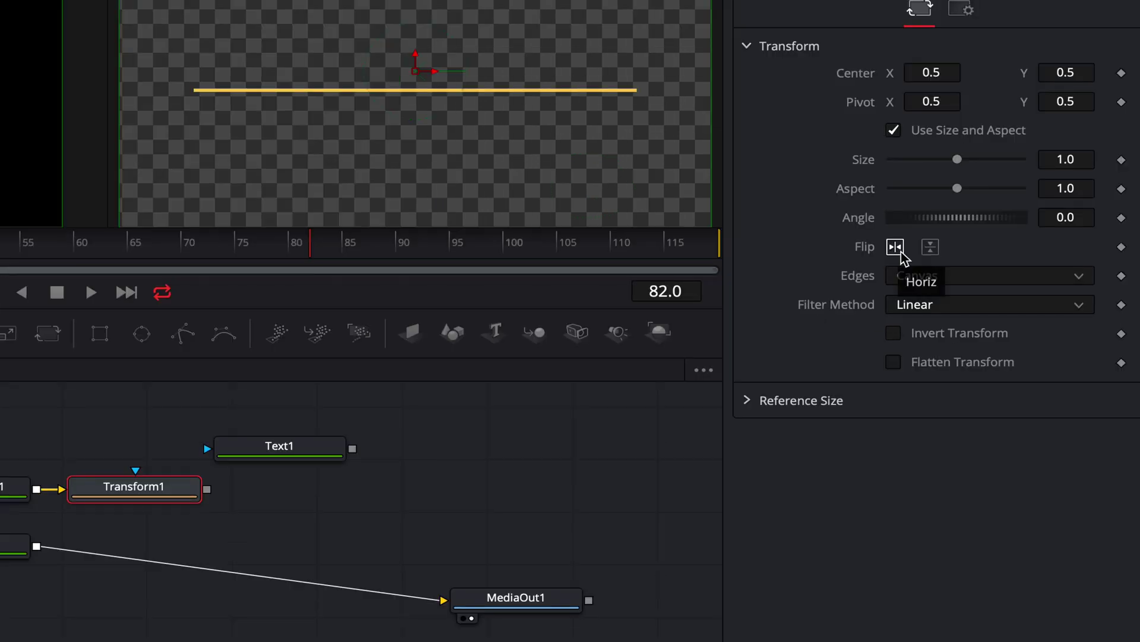
click(934, 251)
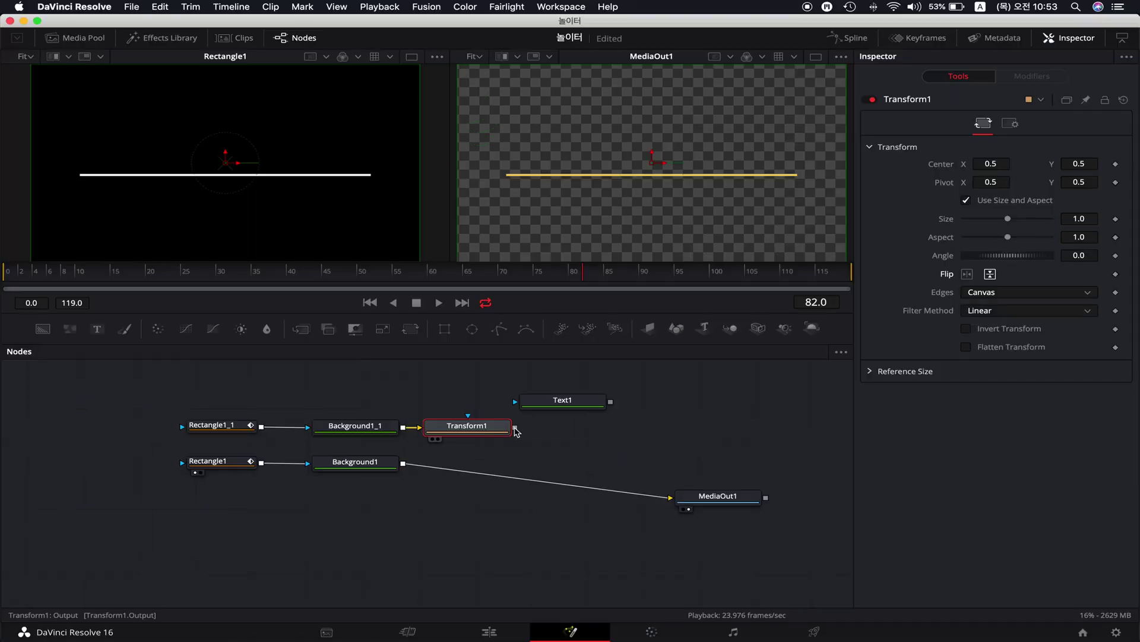
drag(207, 489, 38, 546)
drag(404, 465, 404, 465)
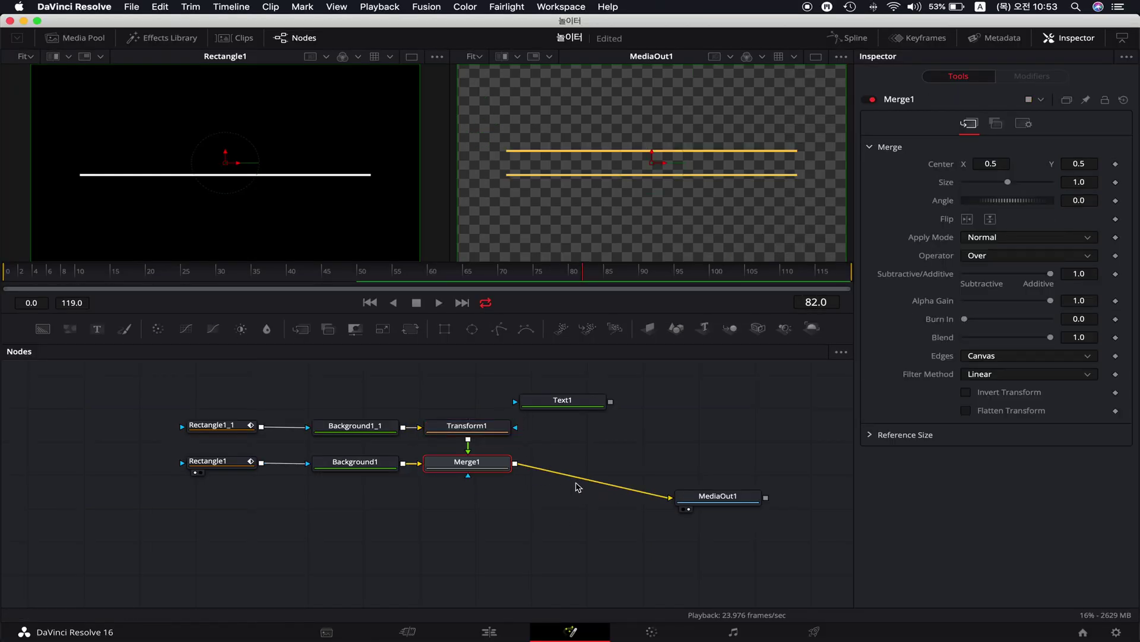
key(Delete)
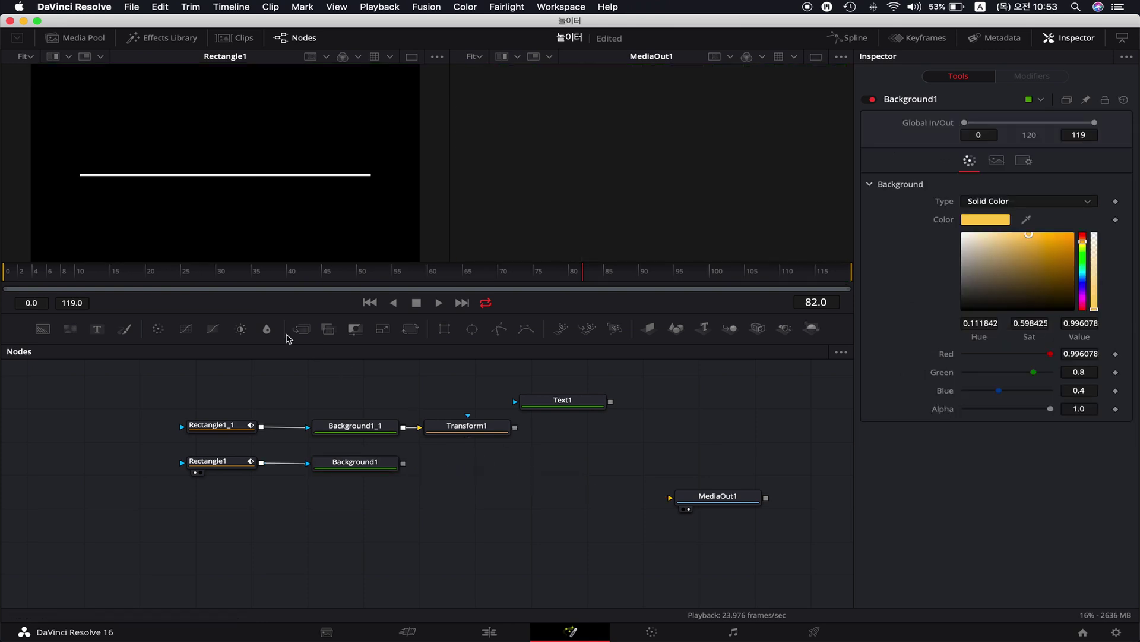
- Merge Transform1 over Background1 with a new Merge node, connect it to MediaOut1, and play the animation from the start
drag(315, 336, 640, 561)
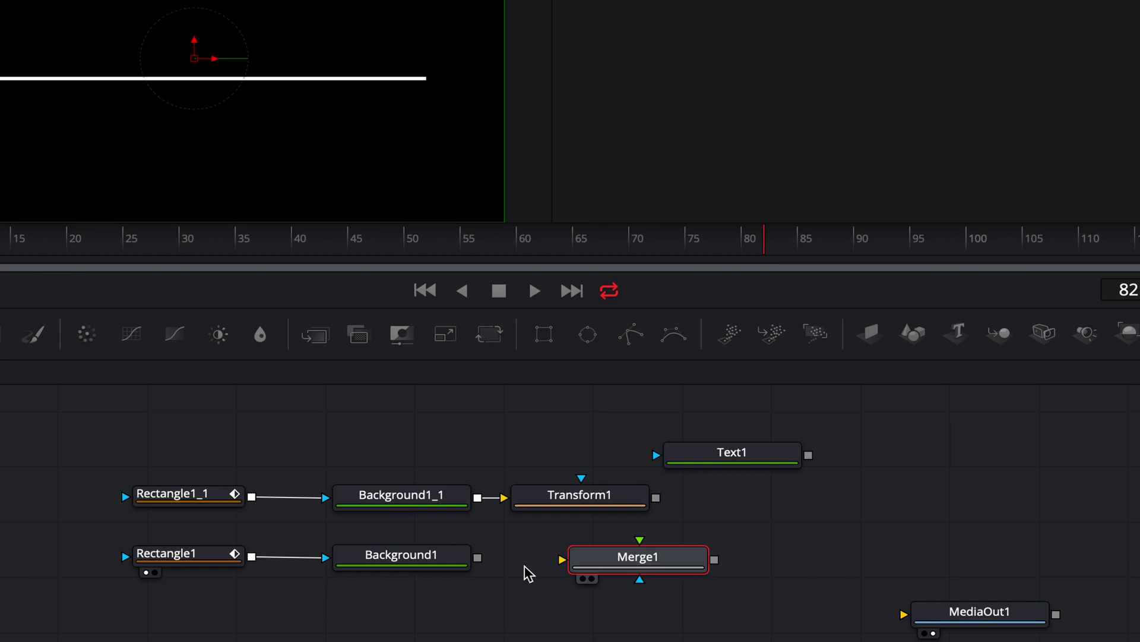
drag(477, 558, 568, 565)
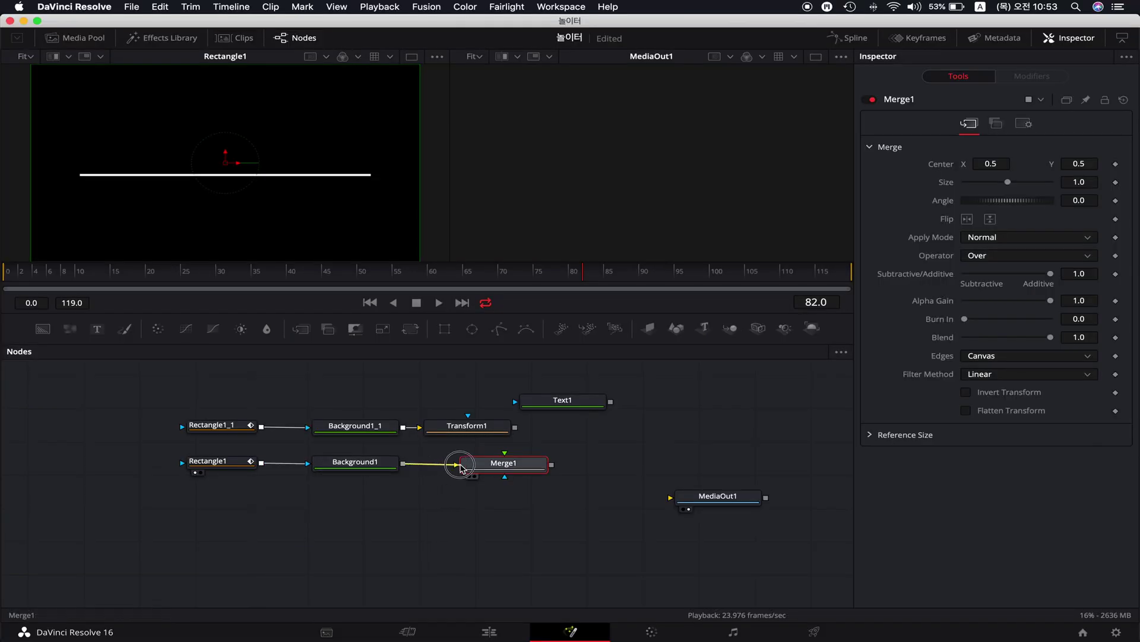
drag(515, 427, 675, 496)
click(370, 302)
click(439, 303)
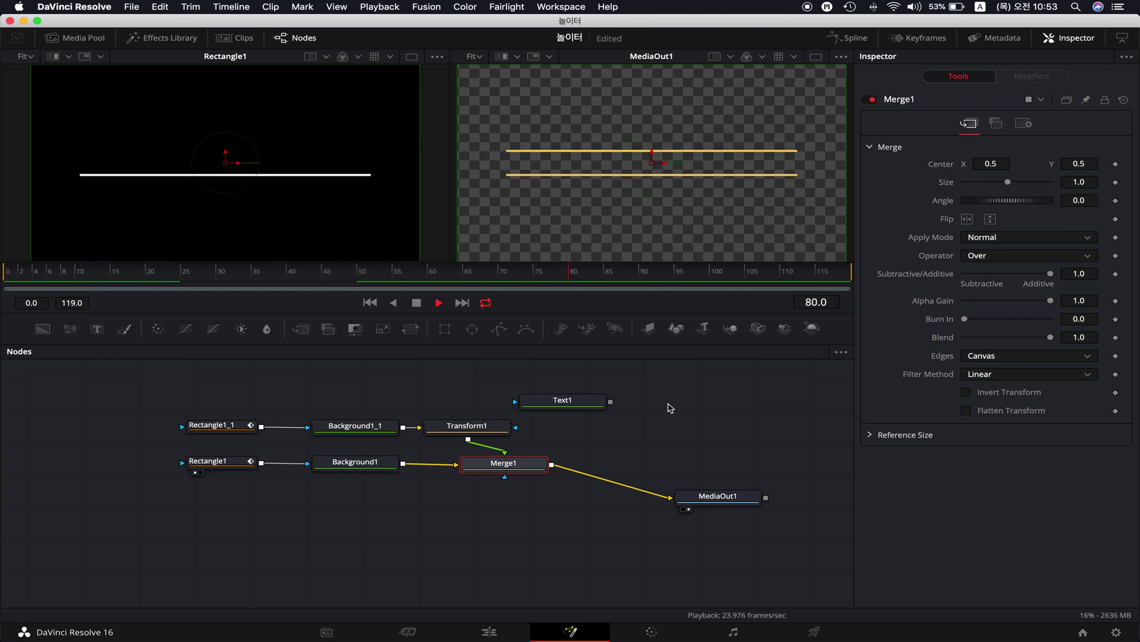
key(space)
- Arrange the line nodes below Text1 and insert a second Merge node between Merge1 and MediaOut1, leaving Text1 disconnected
drag(564, 401, 484, 391)
drag(554, 494, 210, 481)
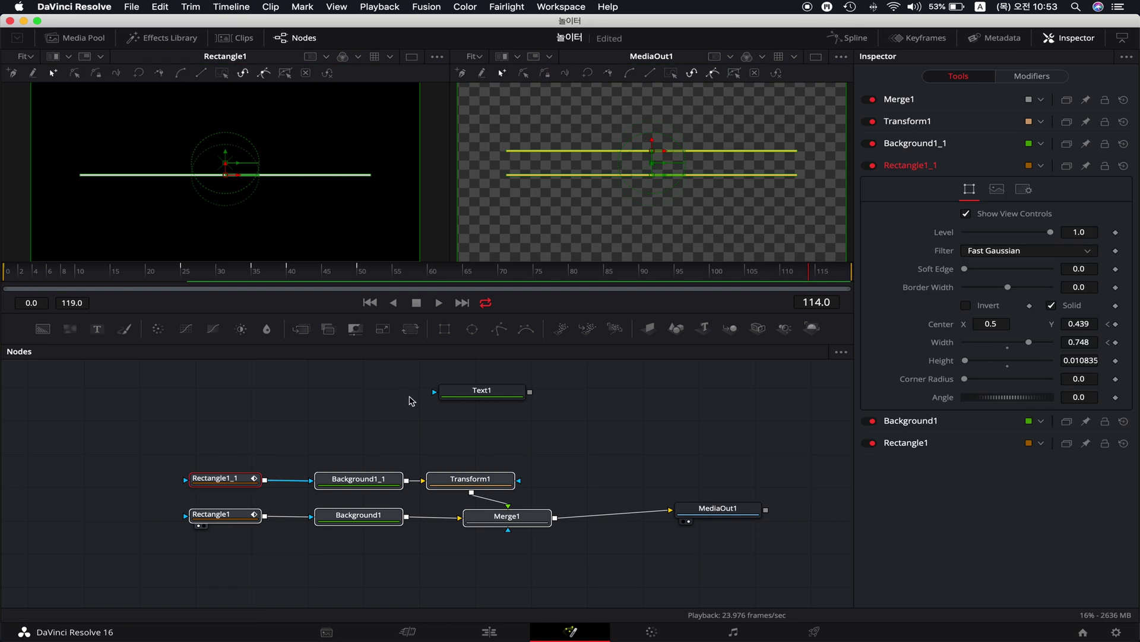
drag(530, 392, 576, 525)
click(369, 302)
drag(612, 493, 588, 469)
drag(488, 396, 483, 440)
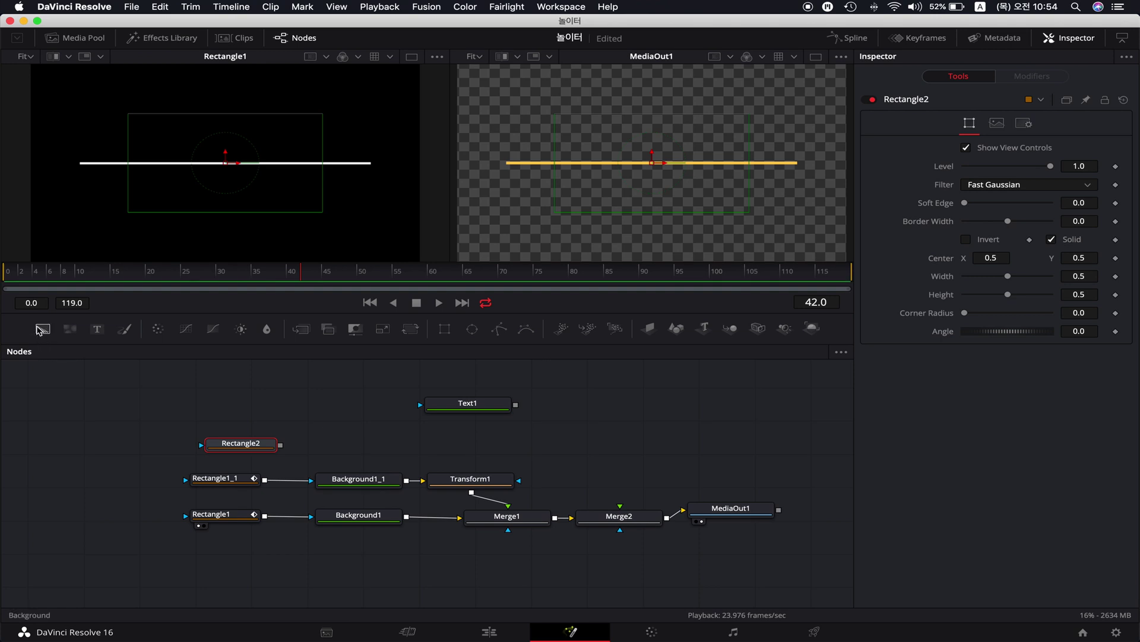
- Add a Background node beside Rectangle2, connect Rectangle2 as its mask, and place Text1 above it
drag(41, 330, 361, 444)
drag(480, 410, 382, 406)
drag(281, 445, 313, 444)
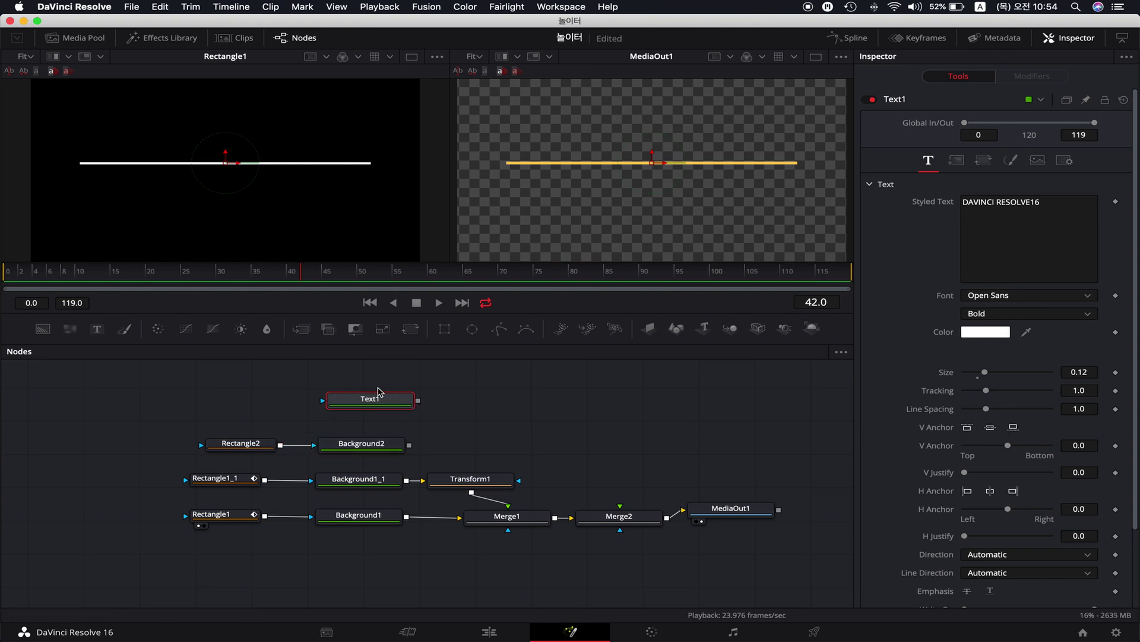
click(373, 447)
drag(374, 449, 380, 449)
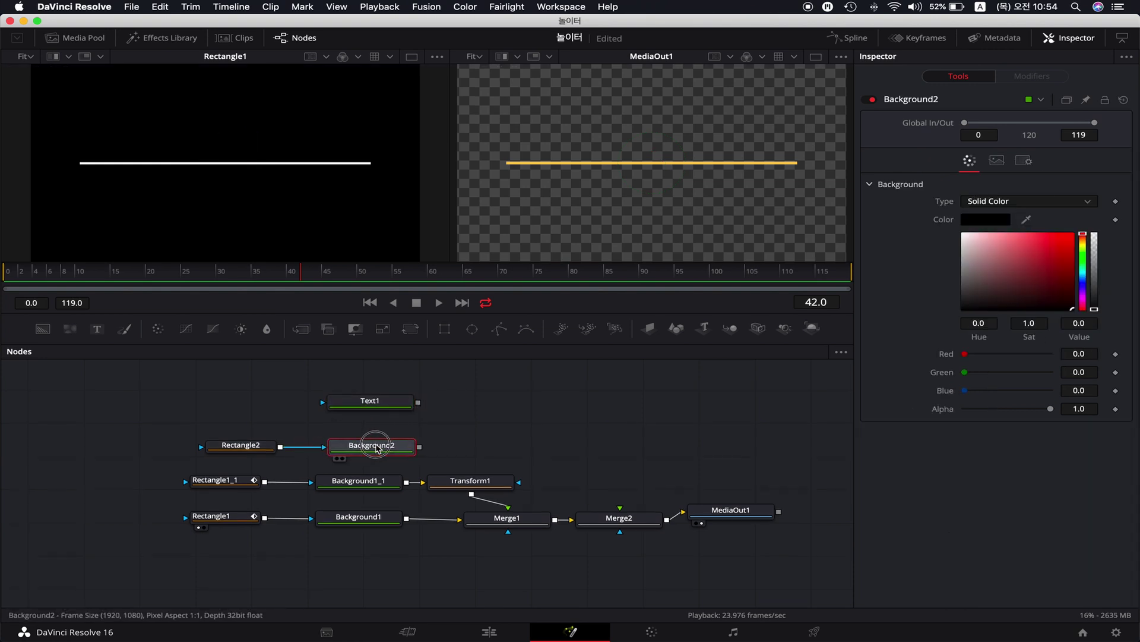
- Add a third Merge node with Background2 as background and Text1 as foreground, and select Rectangle2
drag(301, 330, 491, 448)
drag(420, 447, 445, 450)
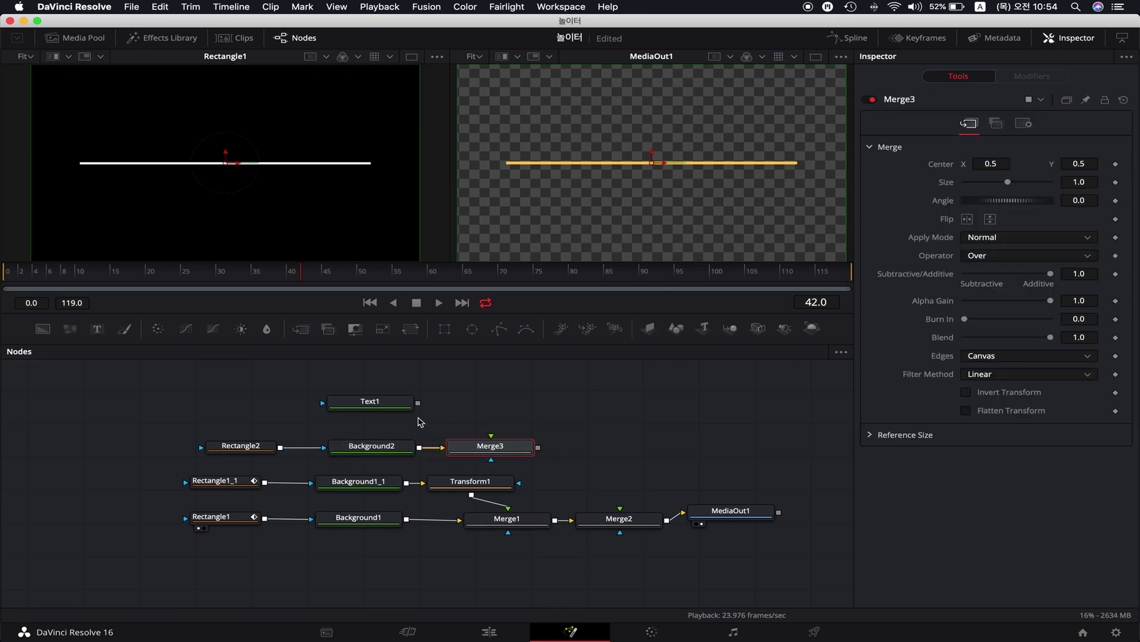
drag(418, 403, 492, 436)
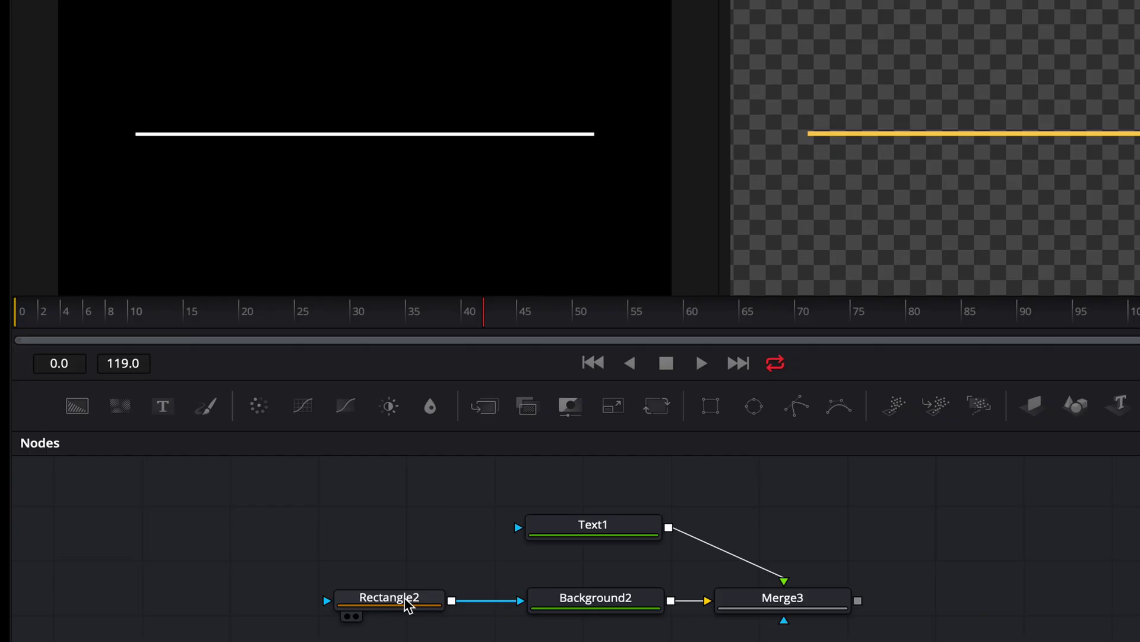
click(250, 450)
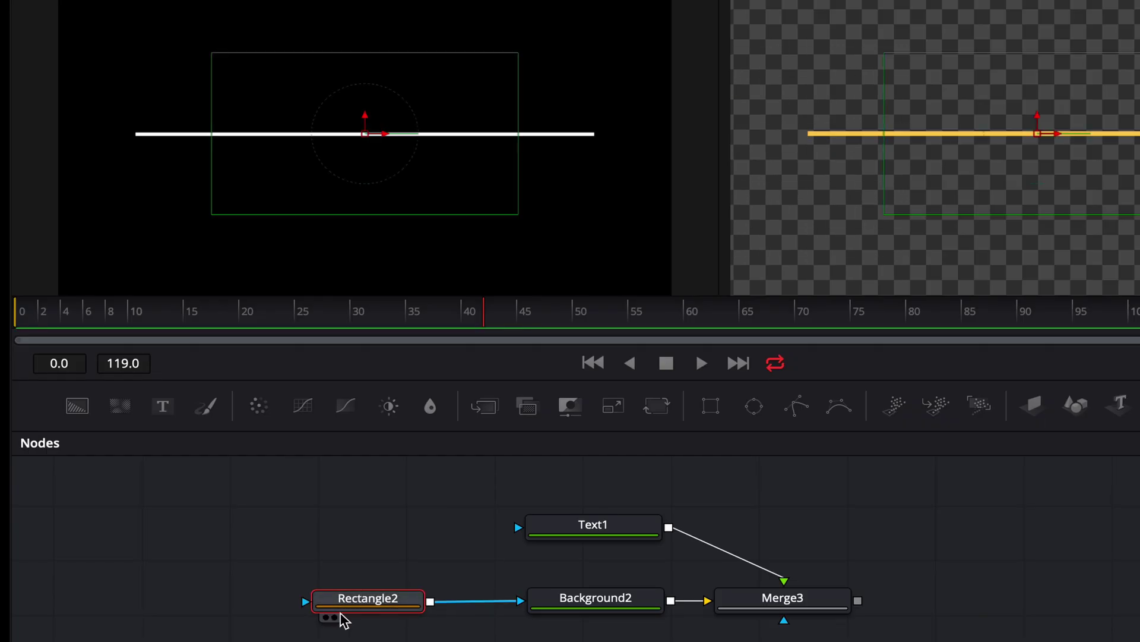
- Reduce the Rectangle2 mask's height to about 0.21 and connect Merge3's output to Merge2's foreground input
drag(349, 216, 356, 190)
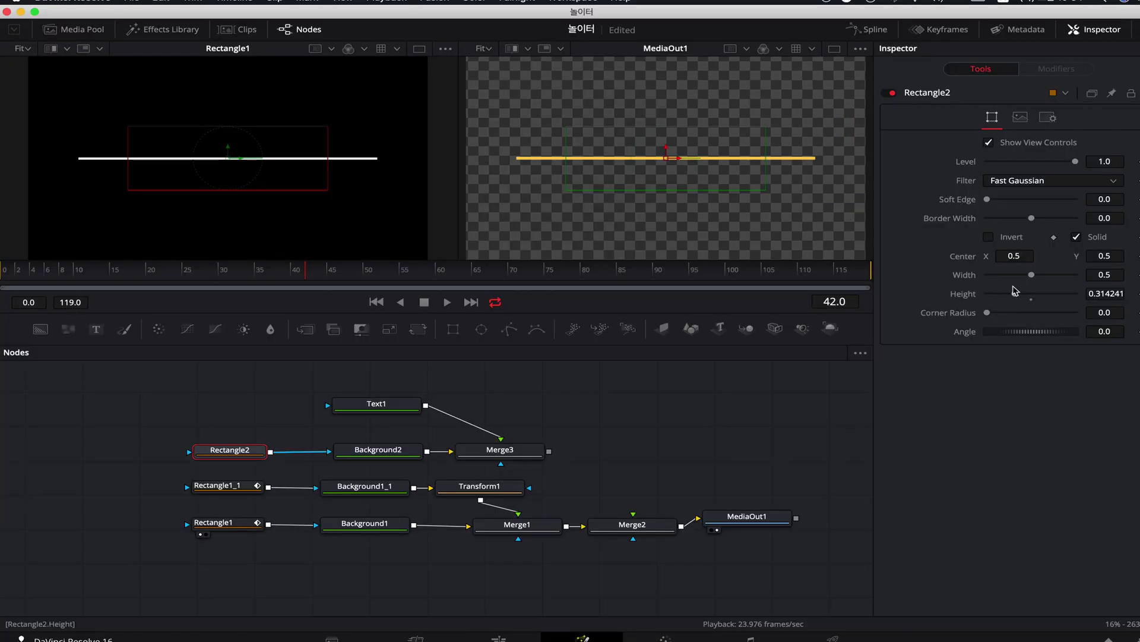
drag(287, 191, 219, 183)
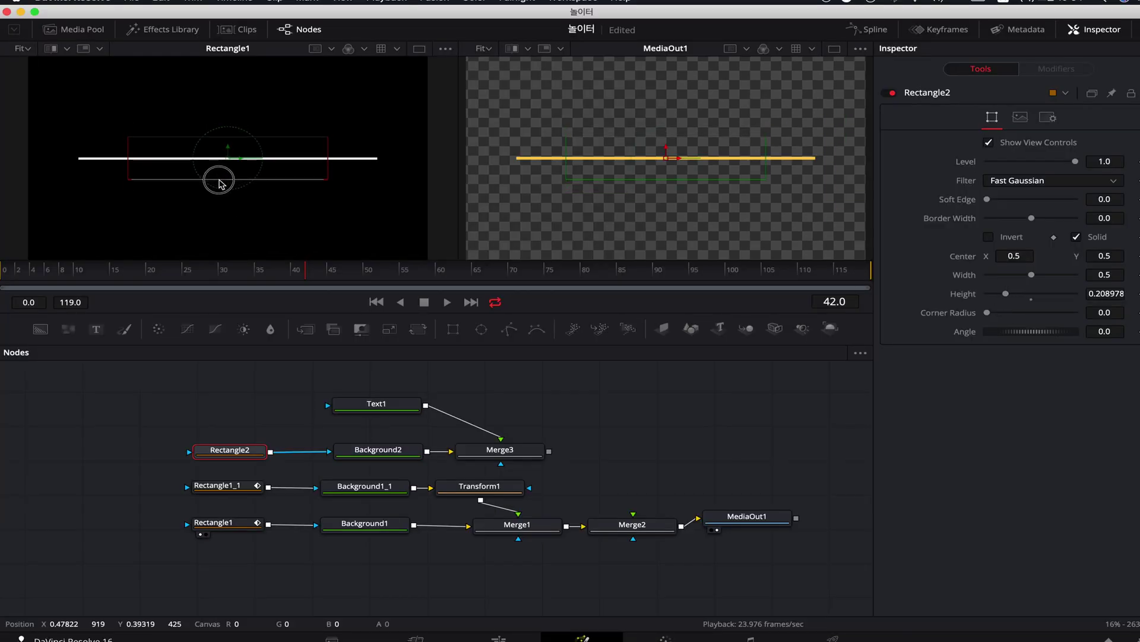
drag(548, 451, 632, 524)
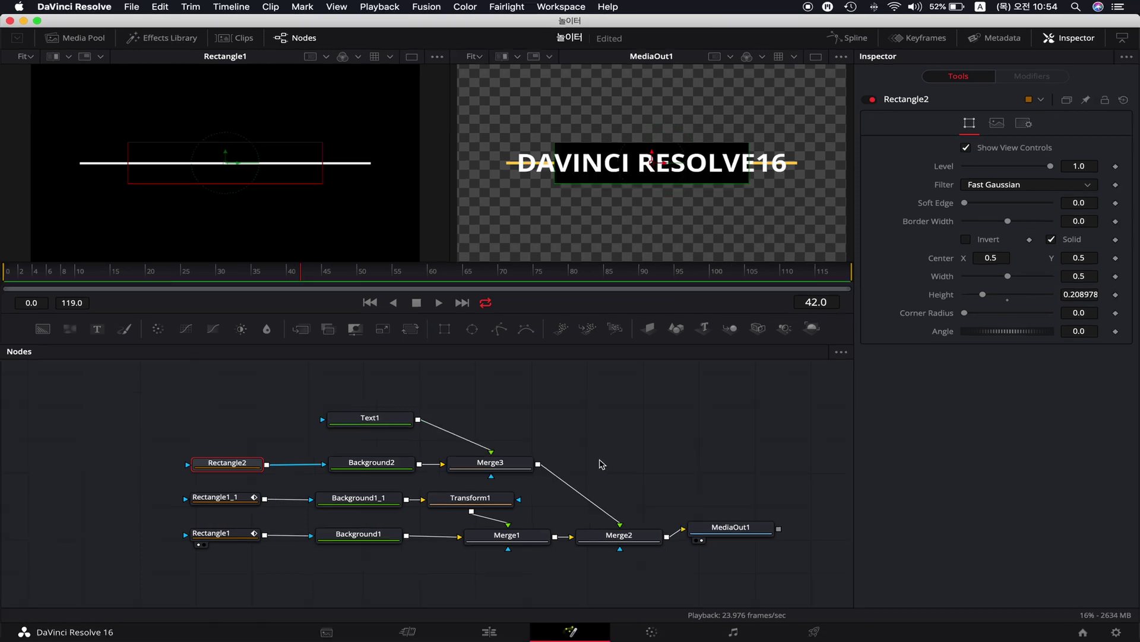
- Fit the Rectangle2 mask around the title text, about 0.70 wide and 0.116 high, and save the project
drag(212, 188, 214, 179)
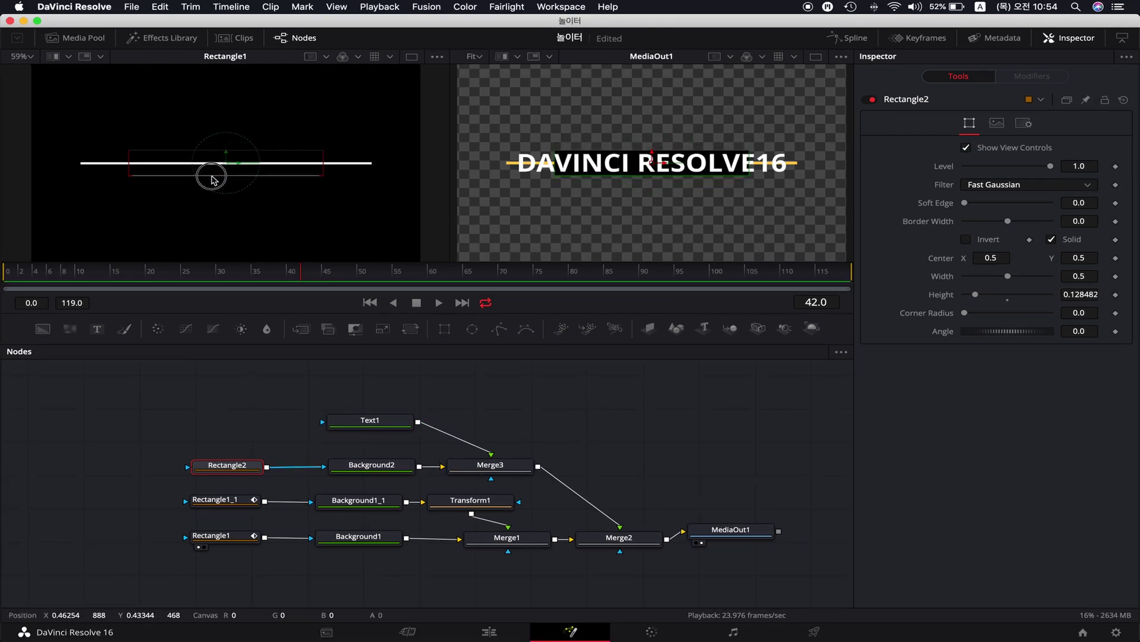
drag(323, 173, 362, 174)
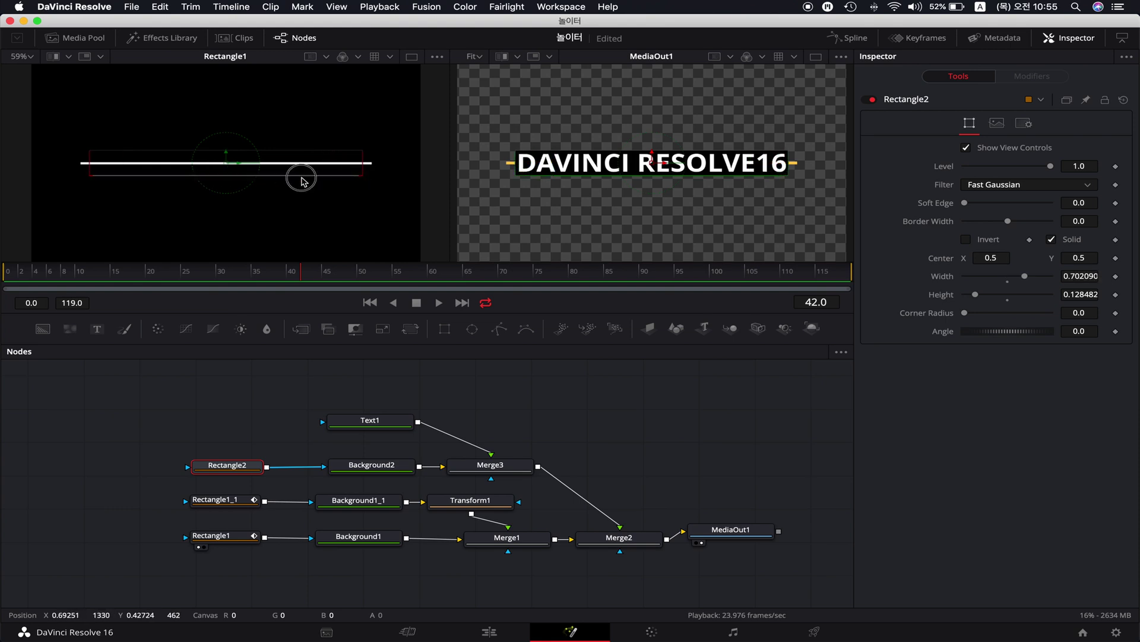
key(super+s)
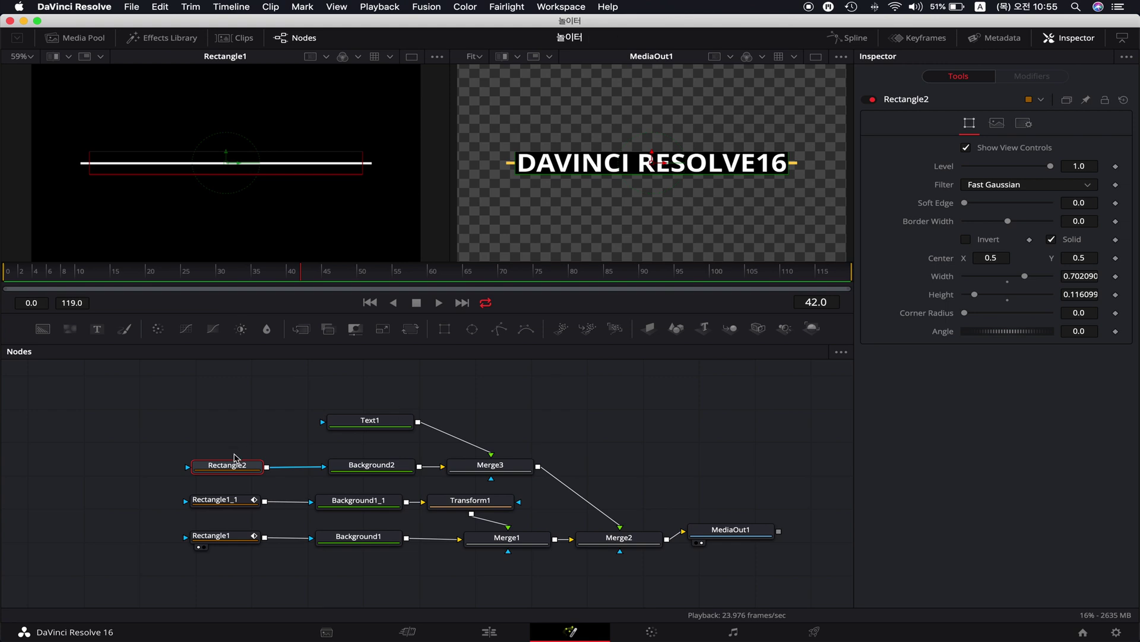
- Set Merge3's Operator to In and play the animation from the start
click(499, 469)
click(880, 266)
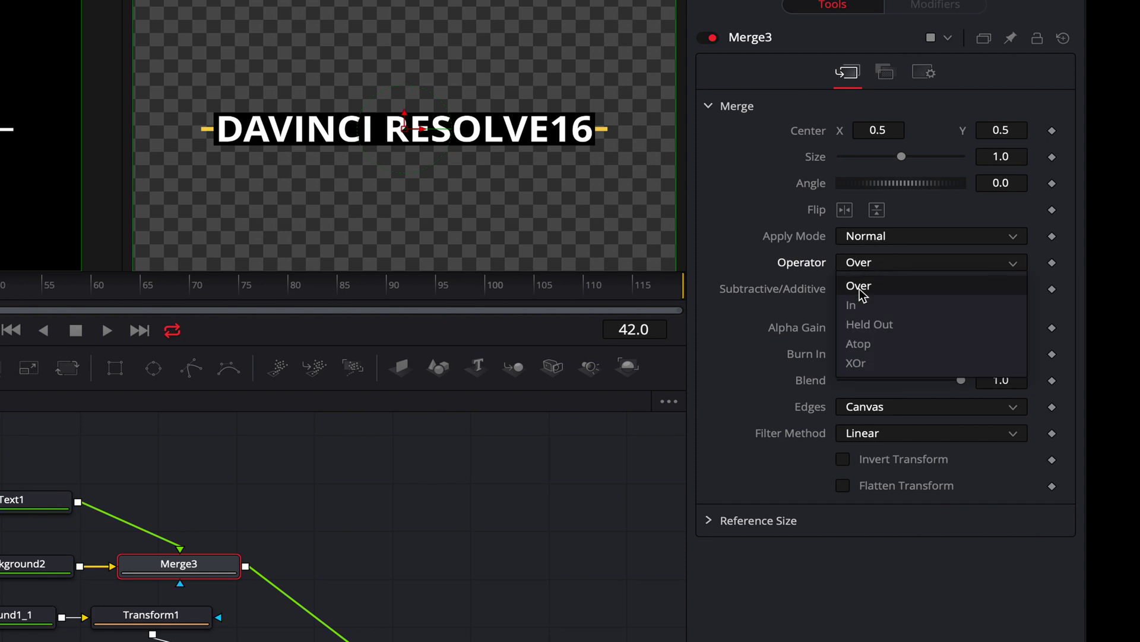
click(857, 306)
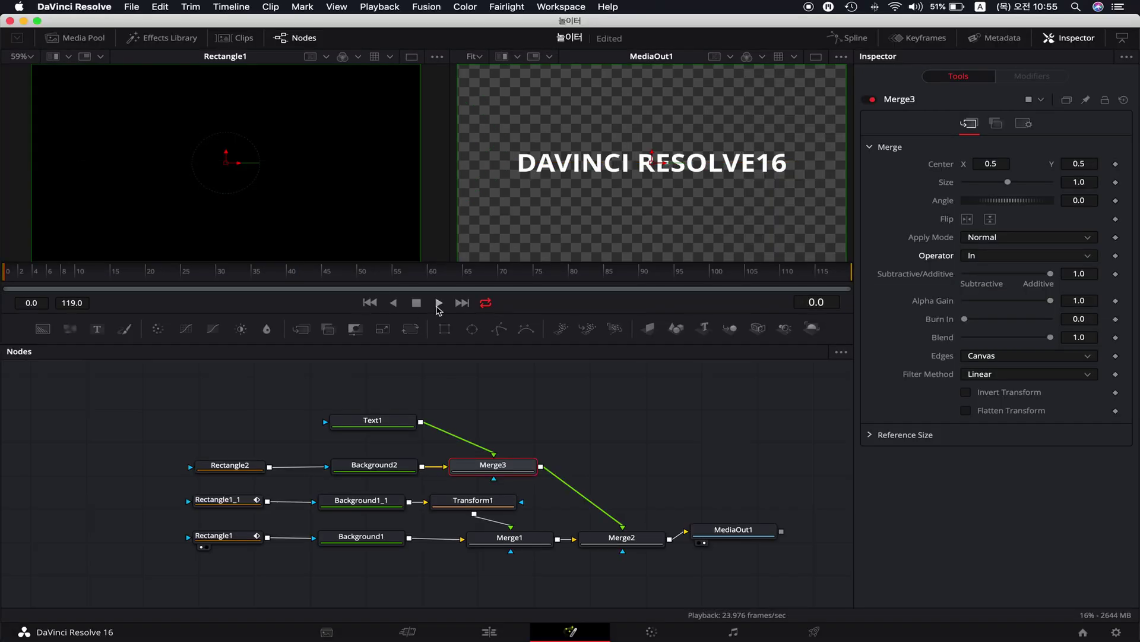
click(107, 331)
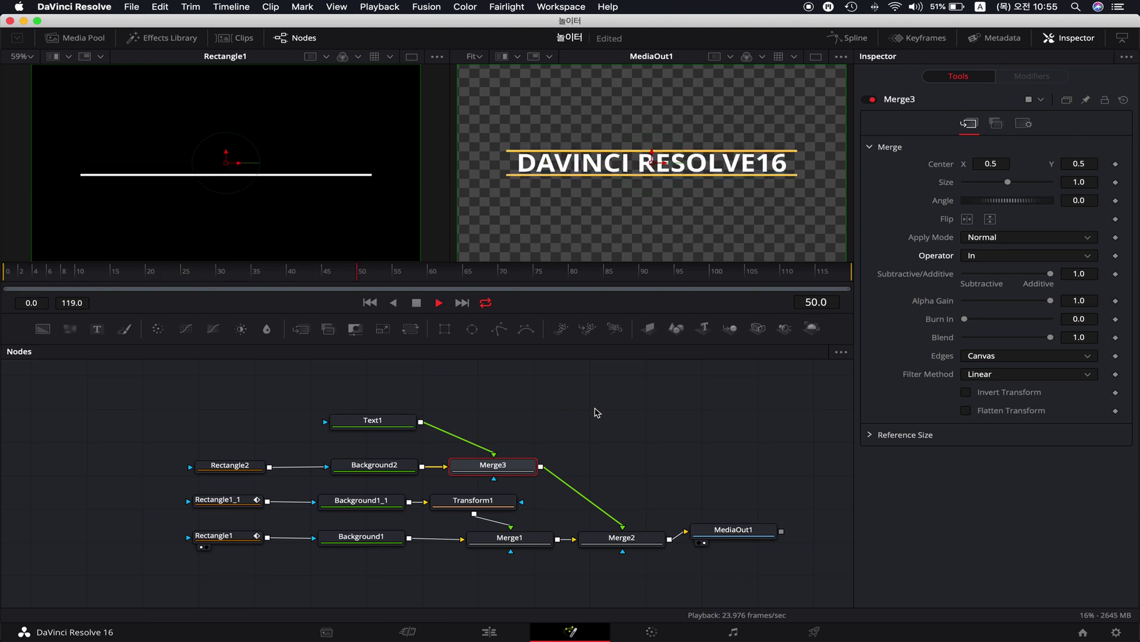
click(418, 303)
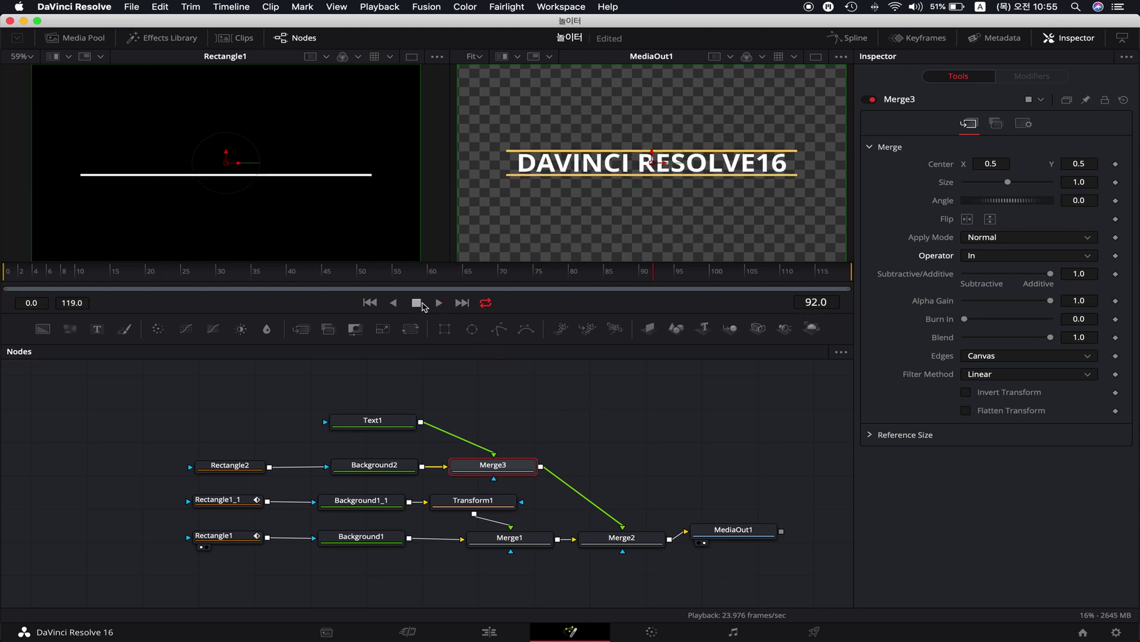
- Keyframe Rectangle2's Height at 0.0 on frame 41 and at 0.11 on frame 51
drag(669, 284, 296, 292)
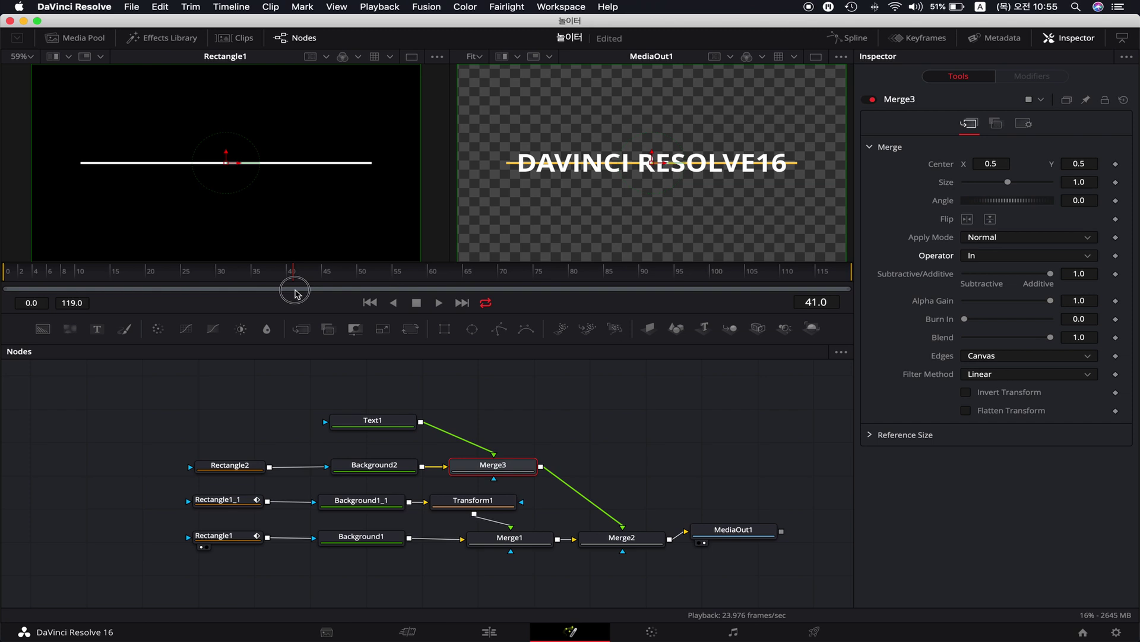
click(230, 464)
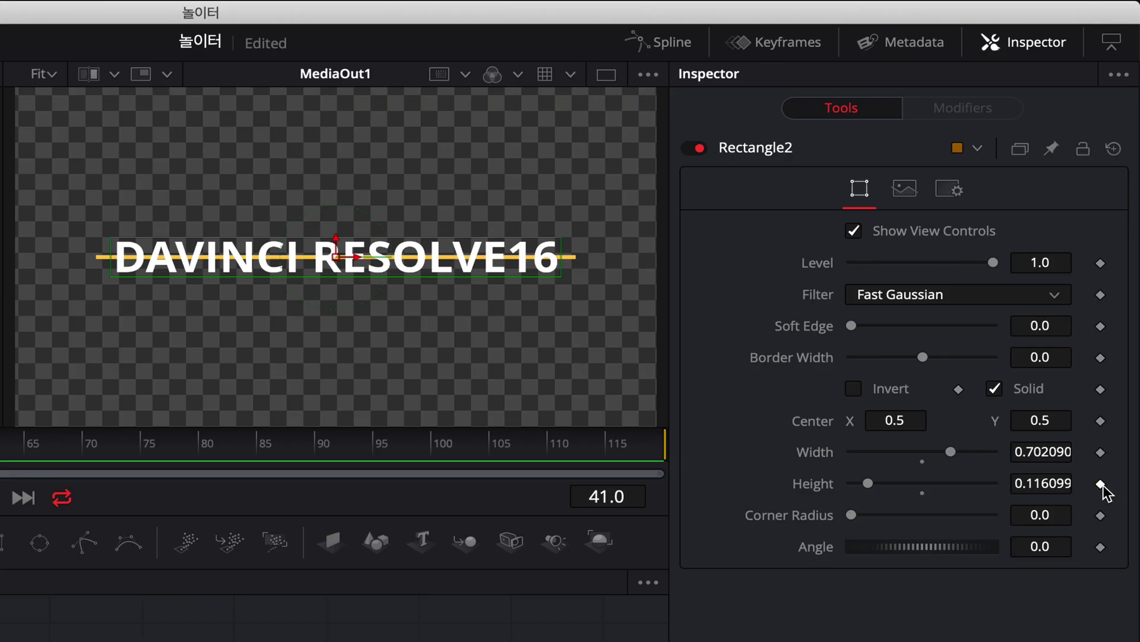
click(1101, 484)
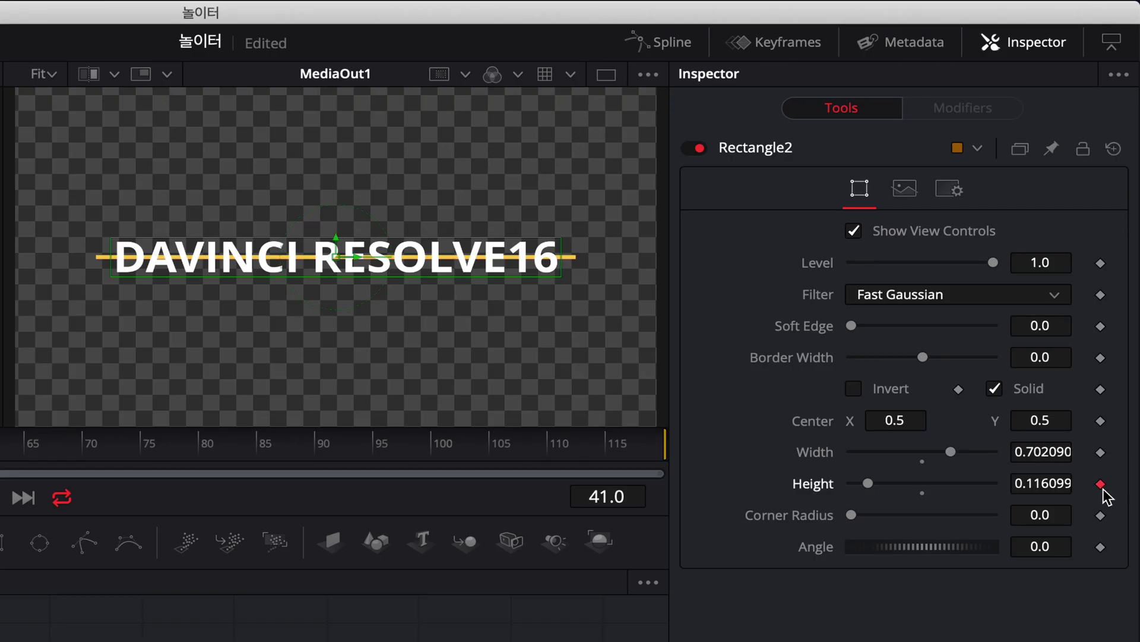
drag(868, 484, 844, 484)
drag(315, 274, 365, 282)
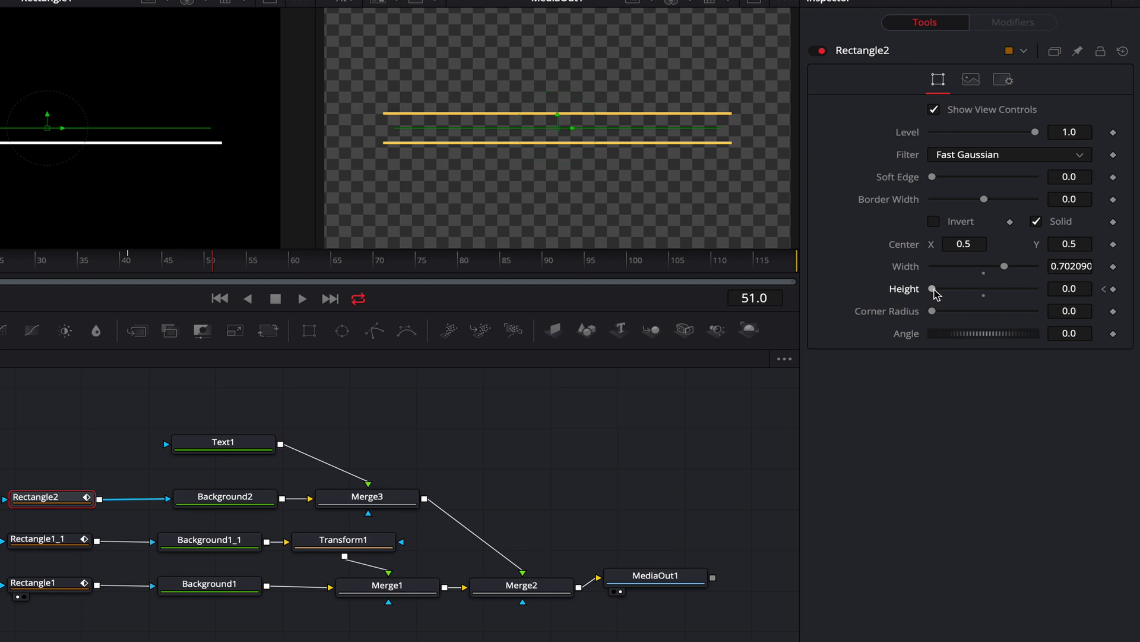
mouse_move(964, 295)
mouse_down()
mouse_move(975, 294)
mouse_move(944, 293)
mouse_up()
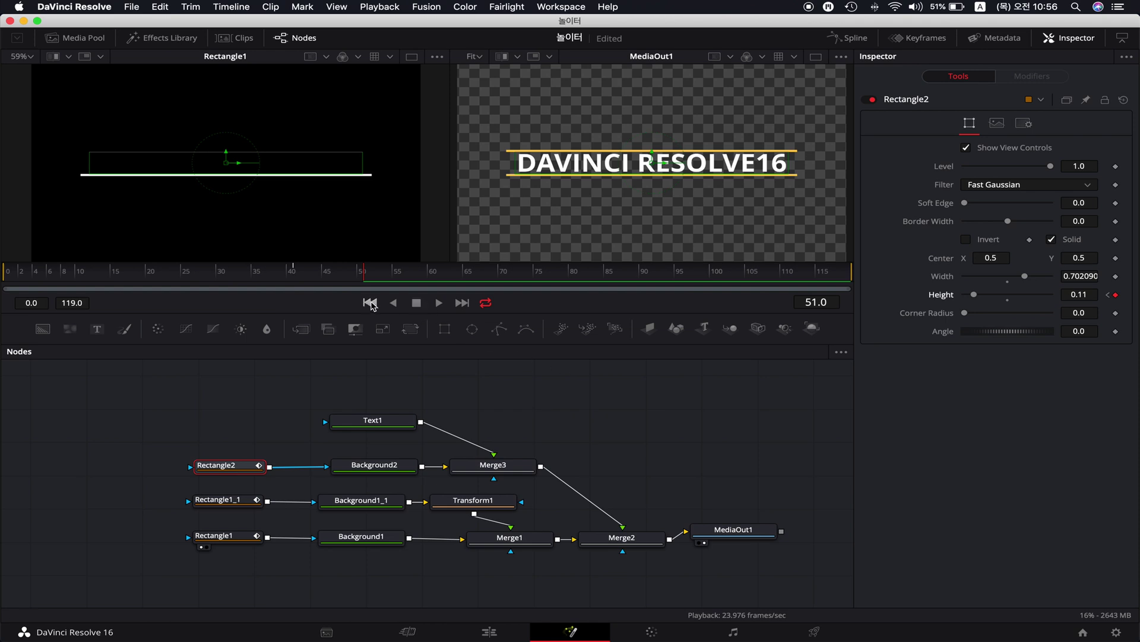
- Replace Rectangle2's frame 41 Height keyframe with one of 0.0 at frame 44, and play back the animation
mouse_move(312, 286)
mouse_down()
mouse_move(331, 288)
mouse_move(298, 293)
mouse_up()
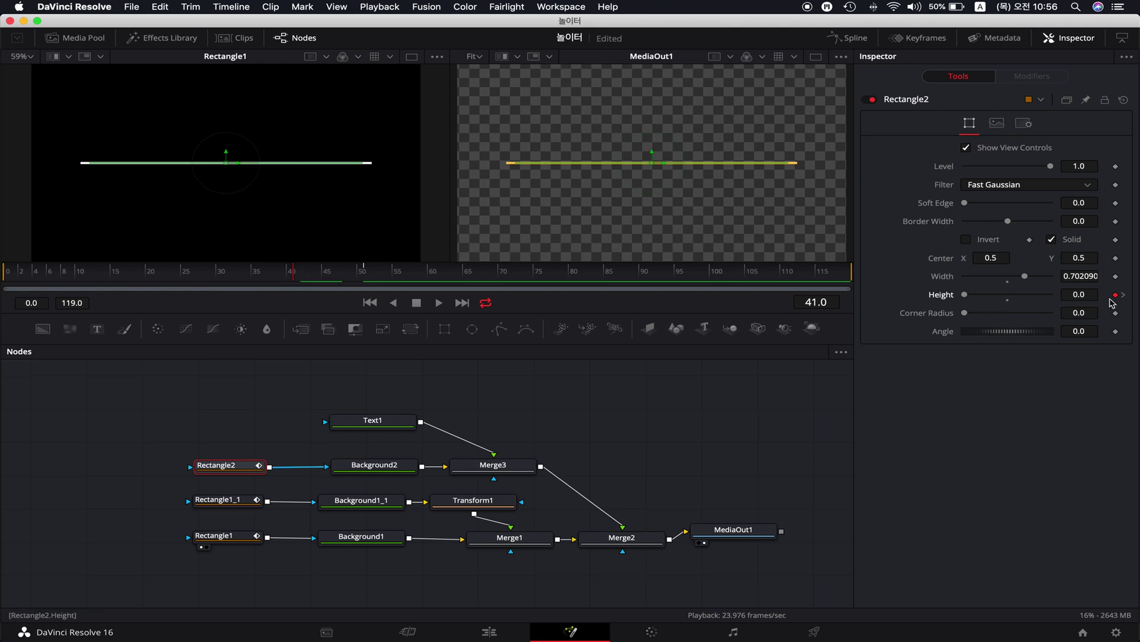
click(321, 286)
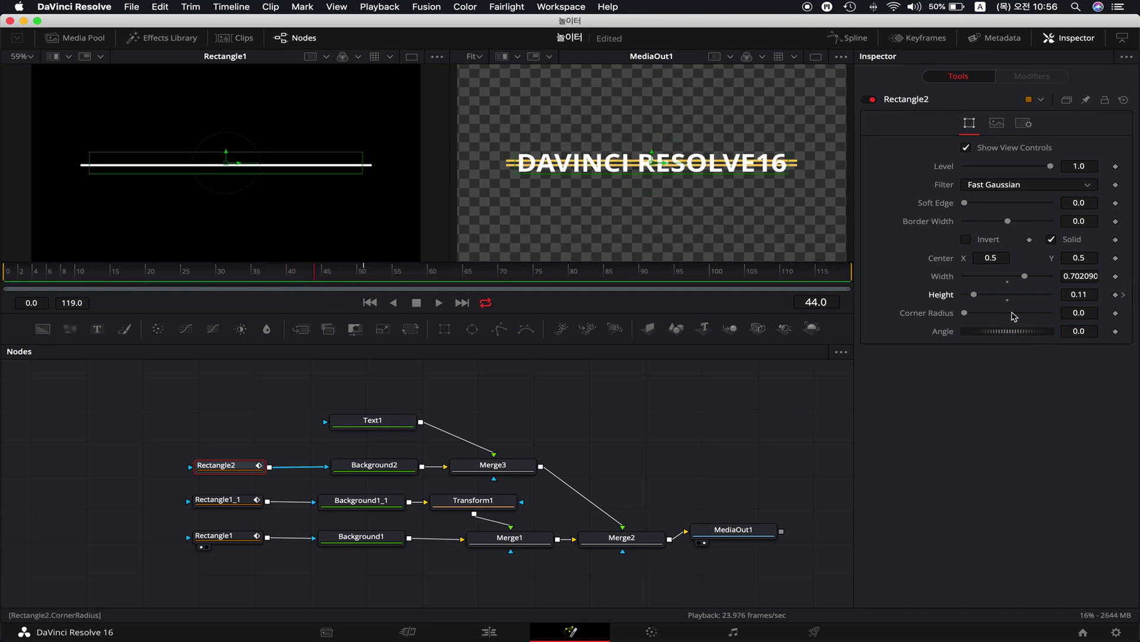
drag(976, 298, 916, 298)
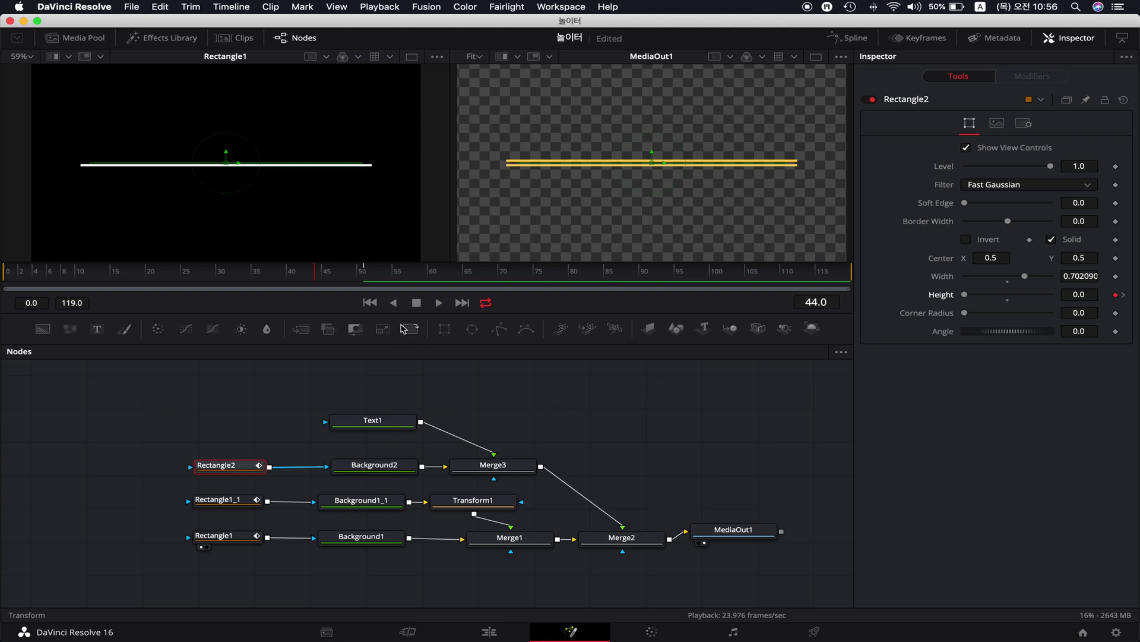
key(space)
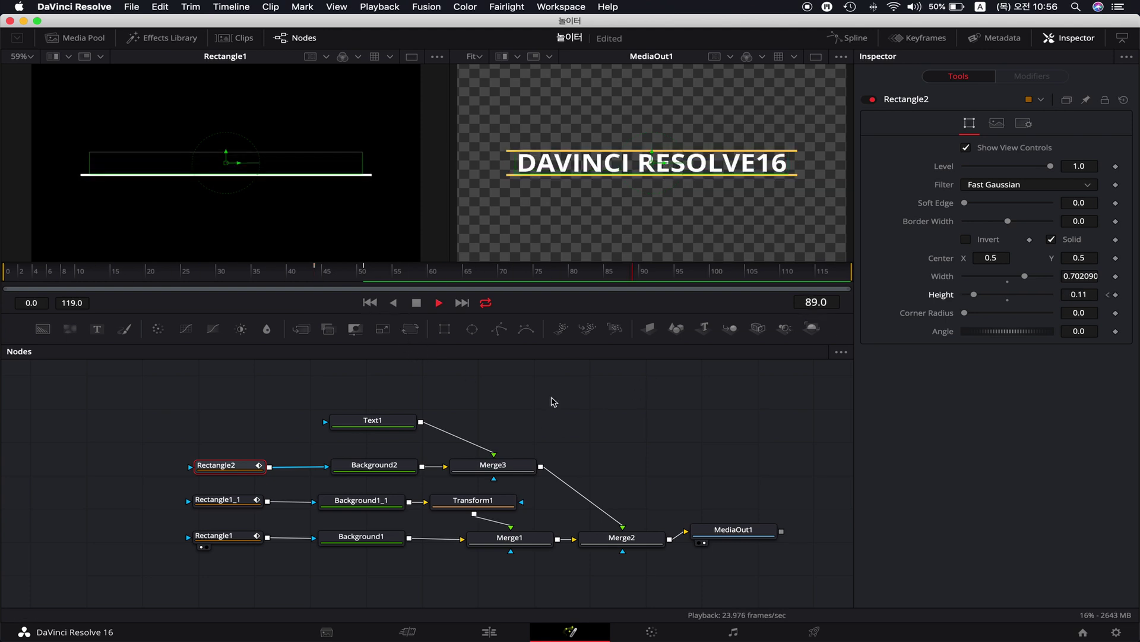
key(space)
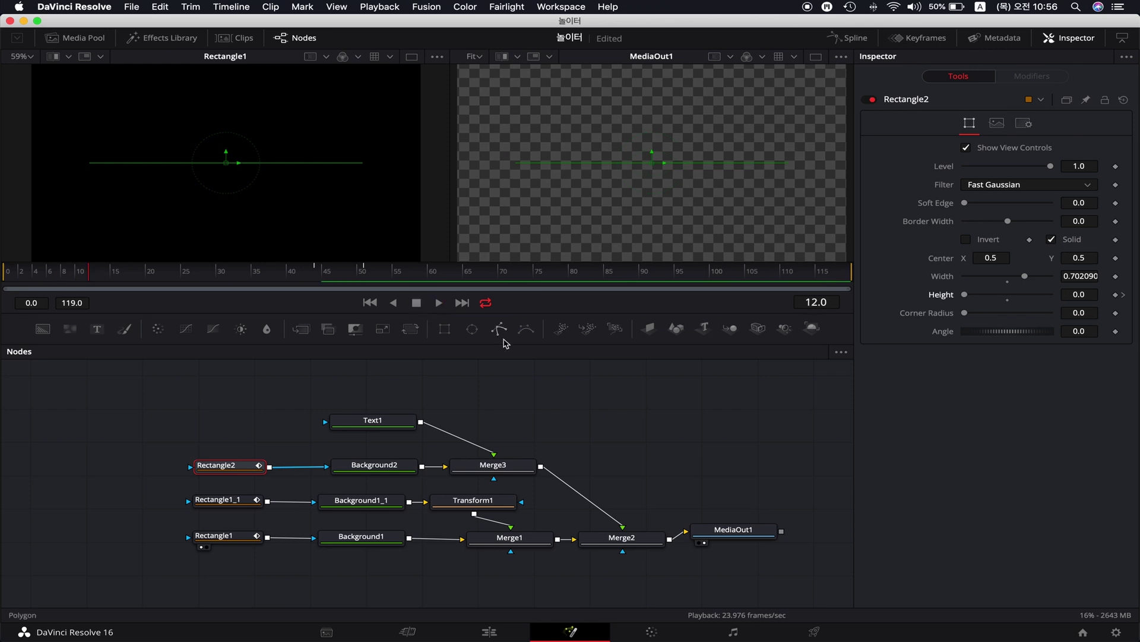
- Try Merge3's Operator at Over for comparison and set it back to In
click(518, 465)
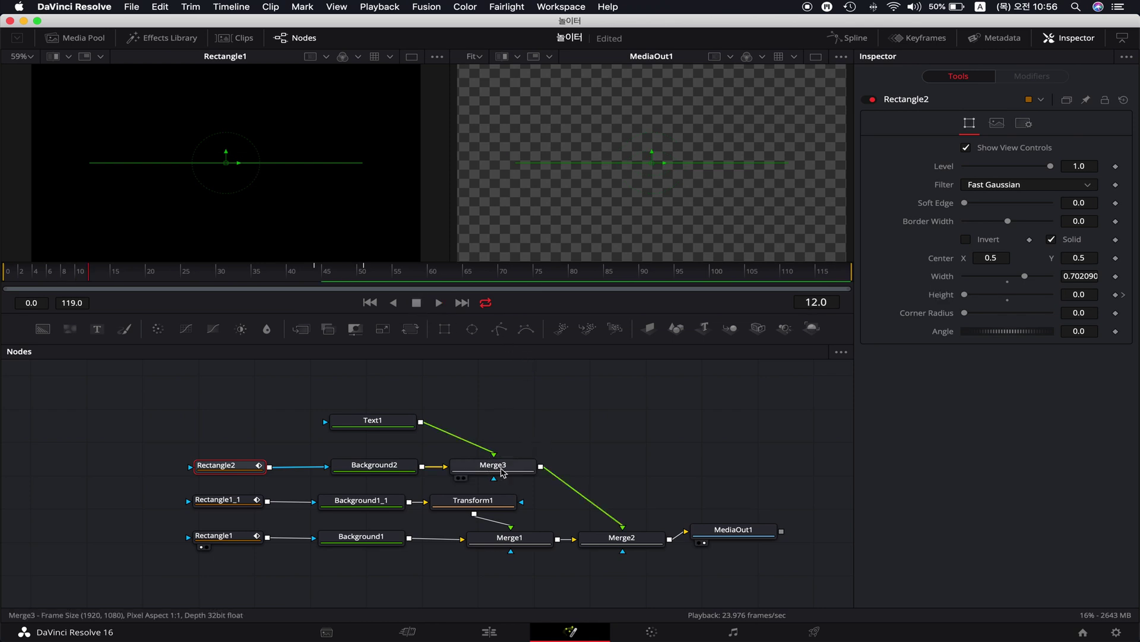
click(546, 431)
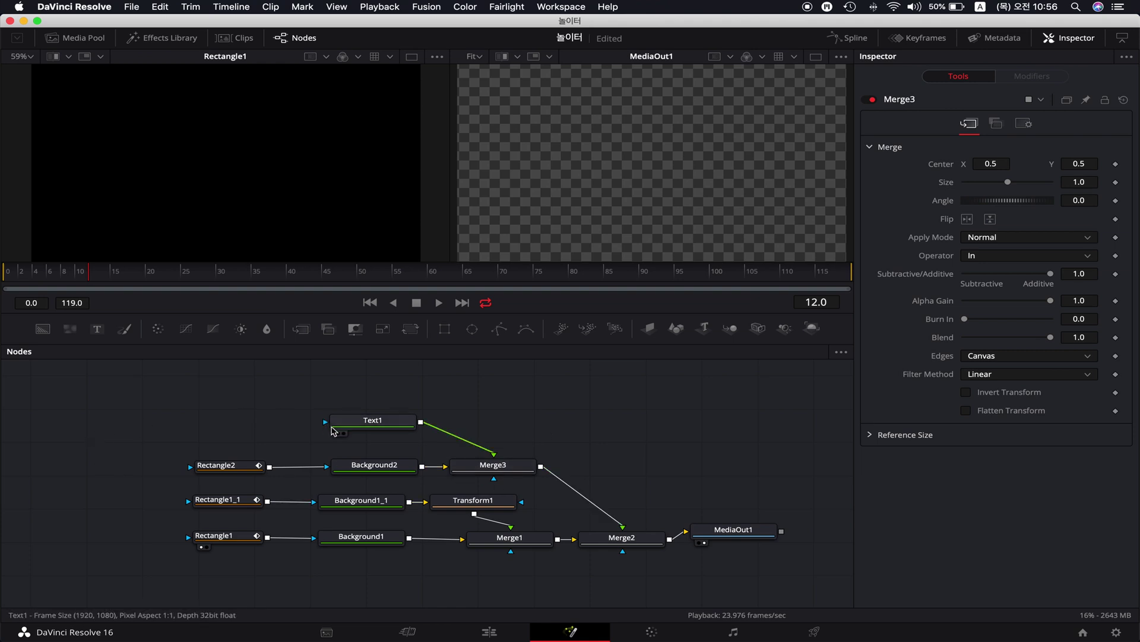
click(508, 473)
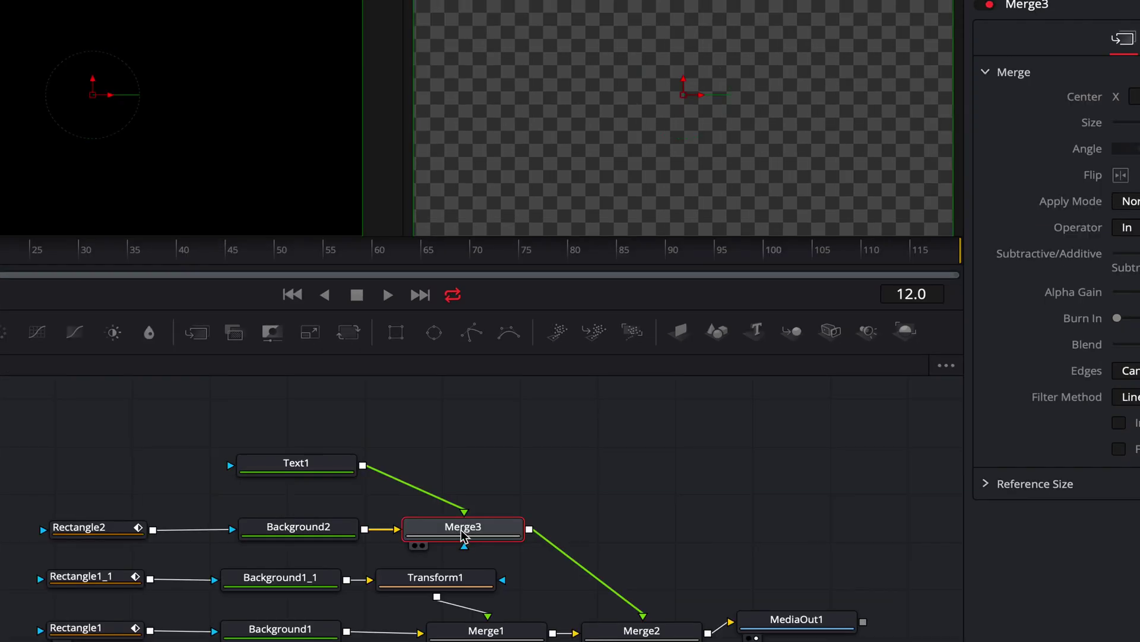
click(1132, 229)
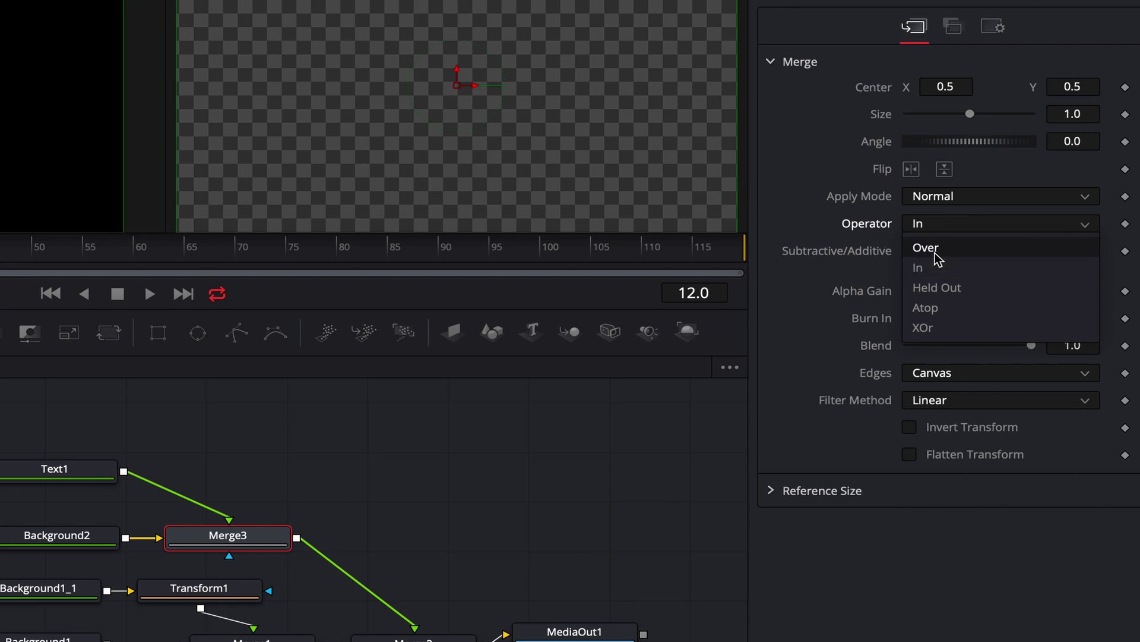
click(937, 259)
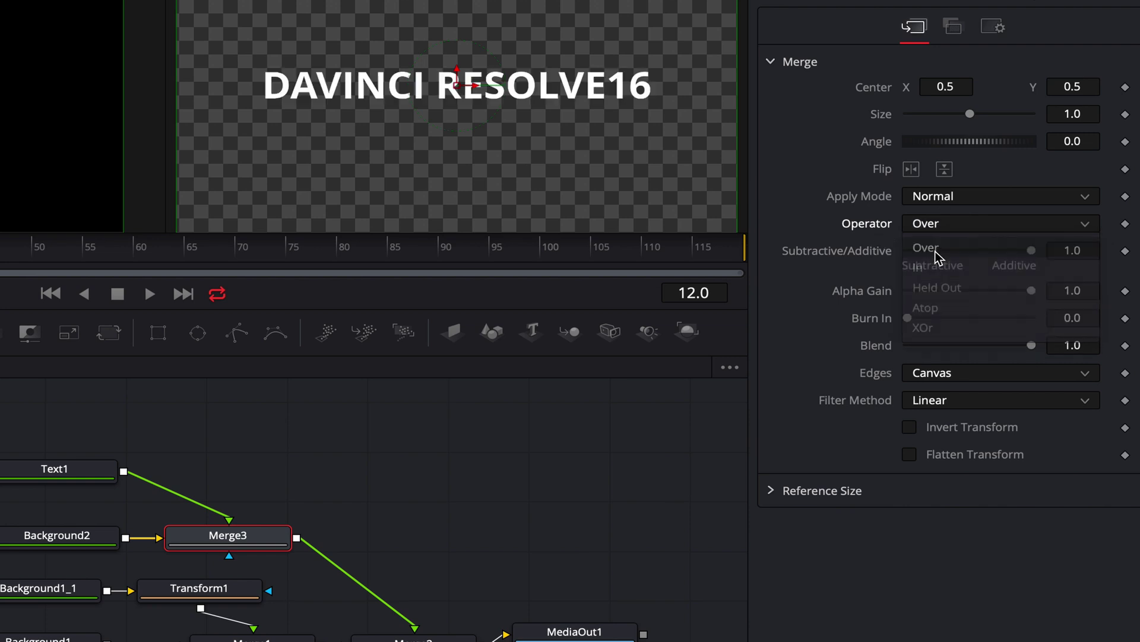
click(946, 229)
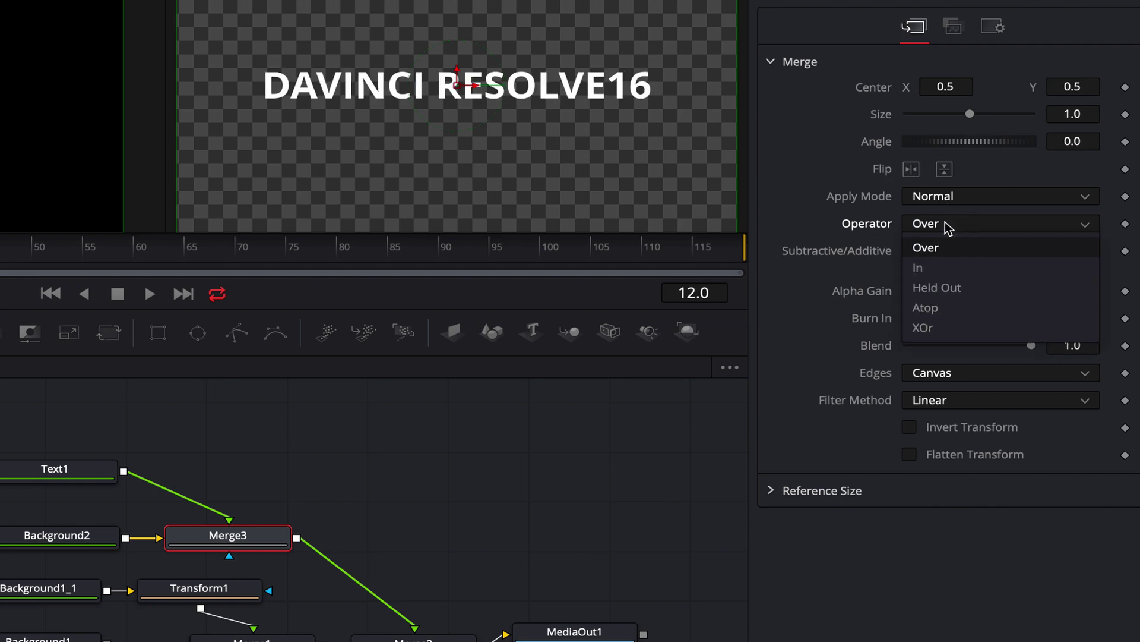
click(921, 268)
- Move all other nodes away from MediaOut1 and insert a Transform node between Merge2 and MediaOut1
drag(182, 404, 676, 600)
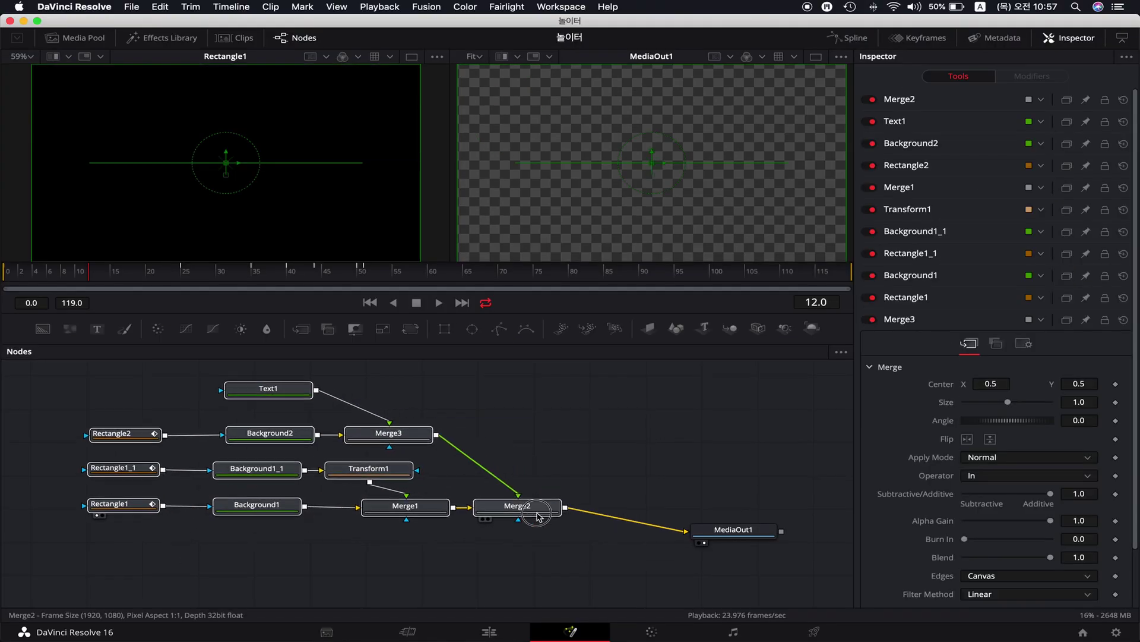
drag(538, 516, 522, 531)
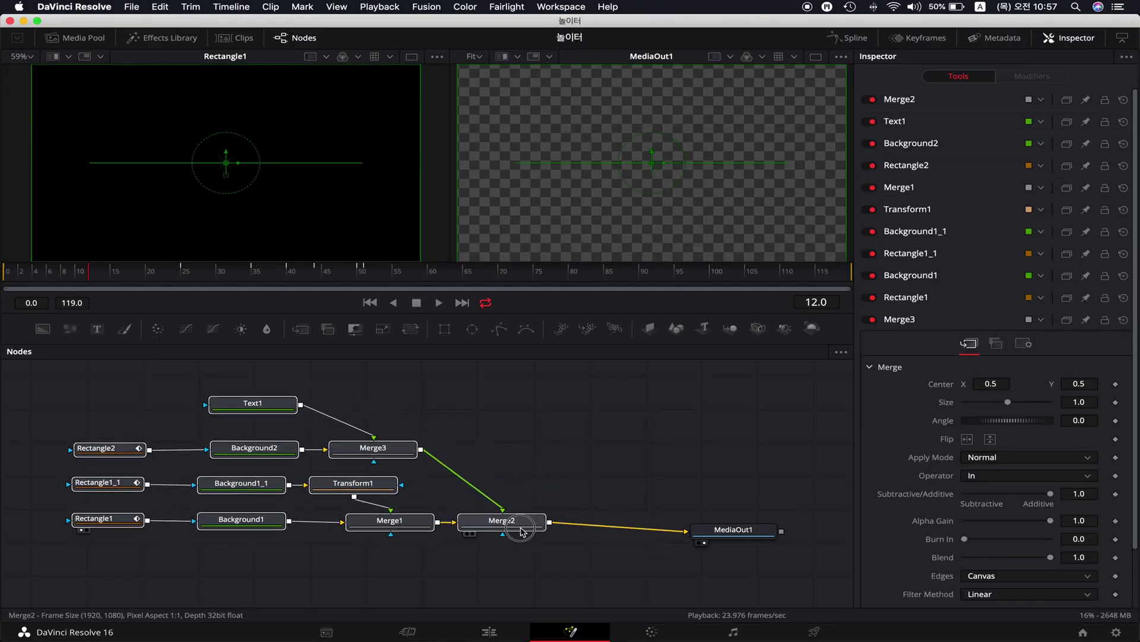
click(526, 524)
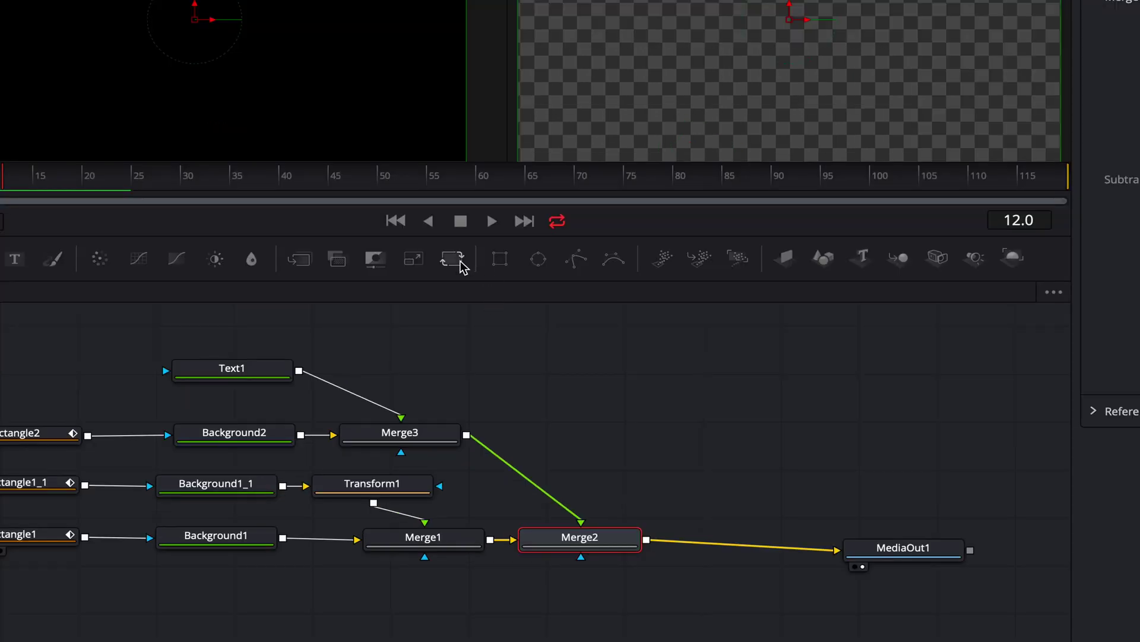
click(412, 330)
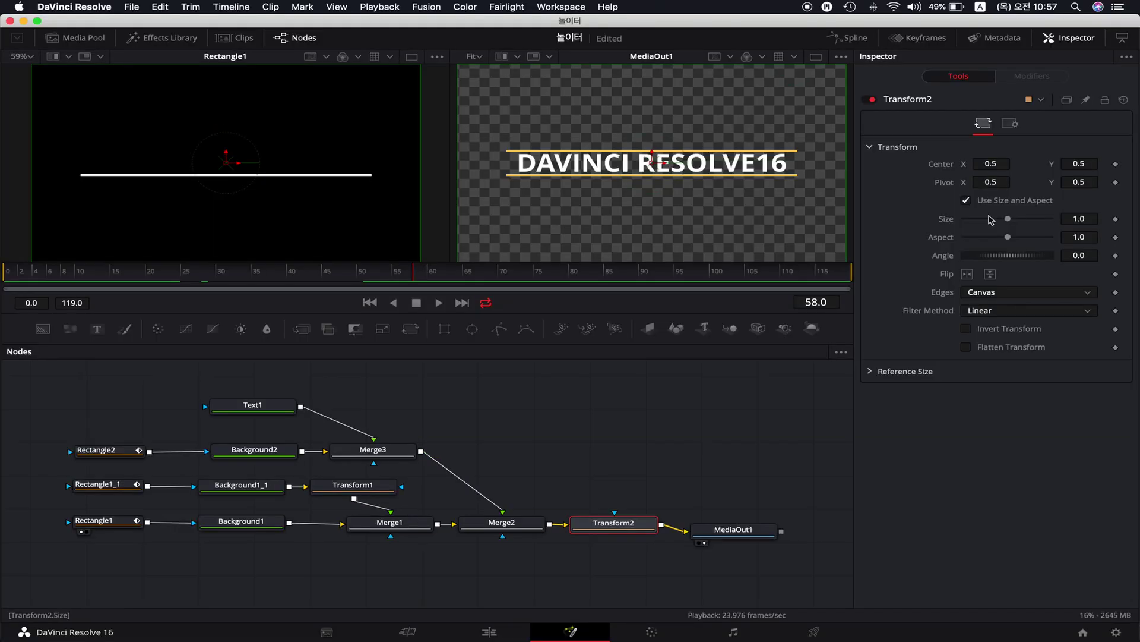
- Try Transform2 with Size 0.91, Center X 0.464 and Angle 44.3, resetting the size to 1.0 and the angle to 0.0
drag(1015, 223, 1008, 221)
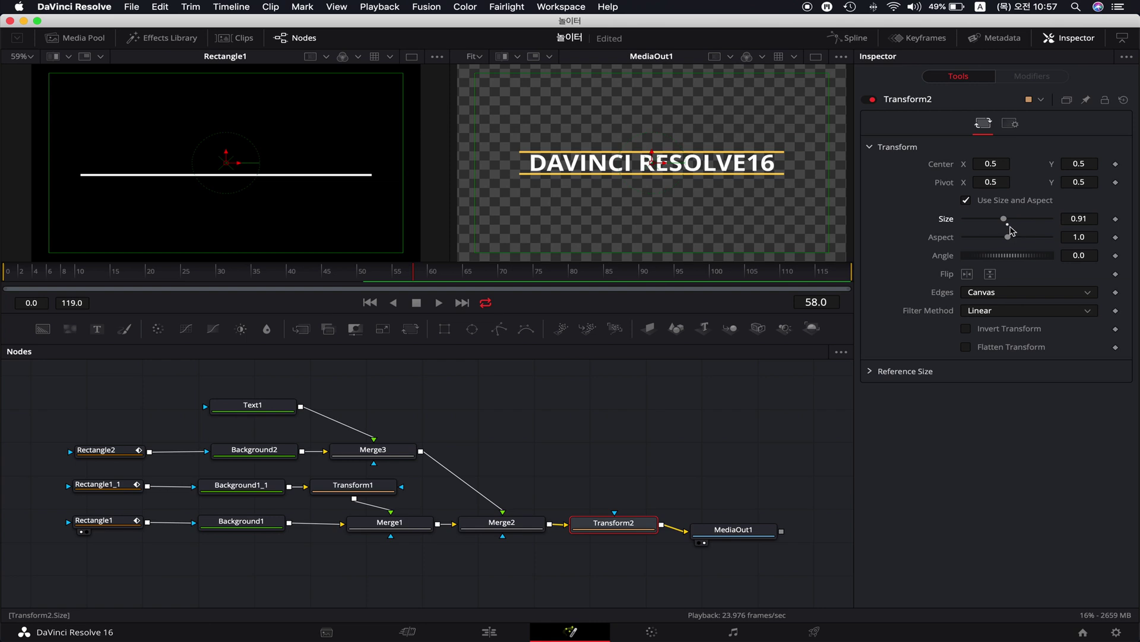
drag(991, 165, 964, 168)
mouse_move(969, 254)
mouse_down()
mouse_move(1016, 256)
mouse_move(989, 261)
mouse_up()
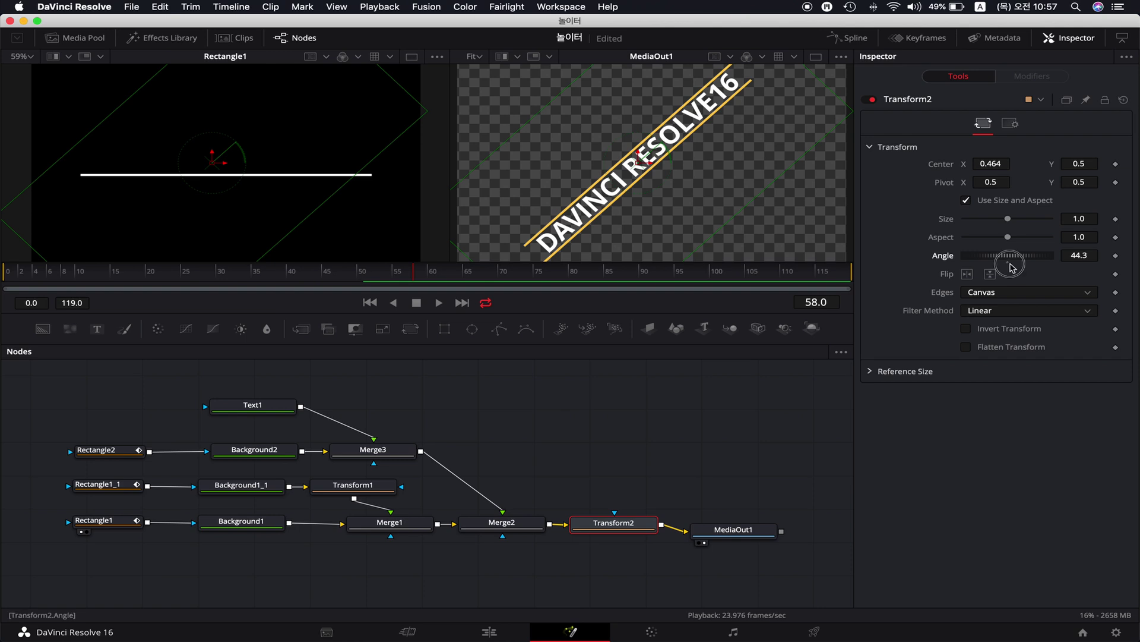
double_click(1010, 257)
- Align MediaOut1 in line with Transform2 and reset Transform2's Center to X 0.5, Y 0.5
drag(725, 529, 755, 524)
click(730, 474)
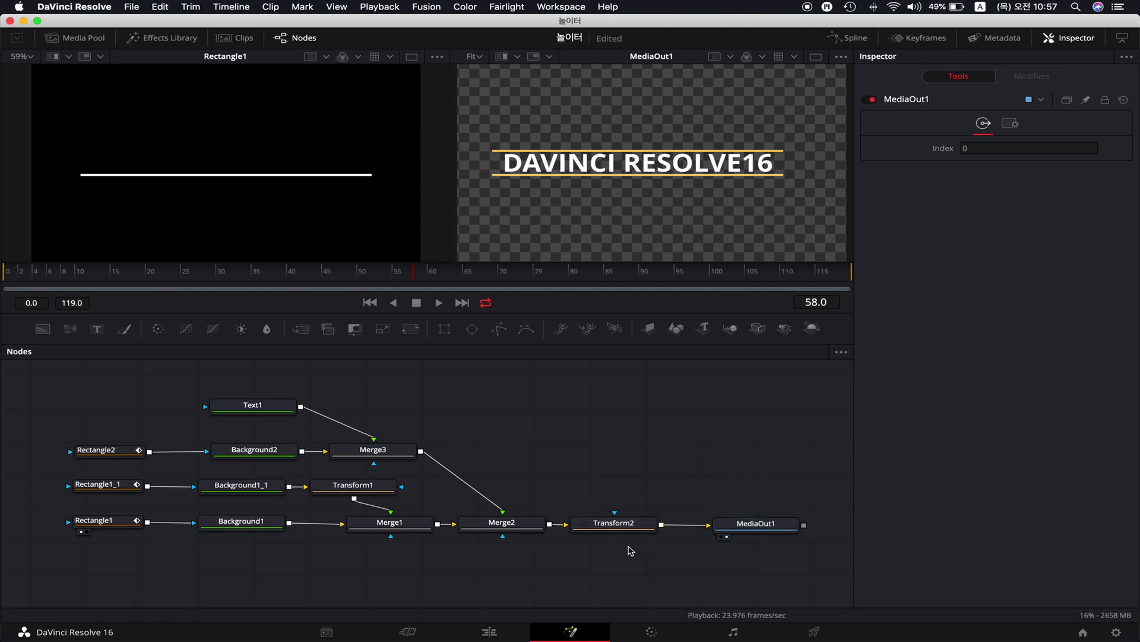
click(601, 530)
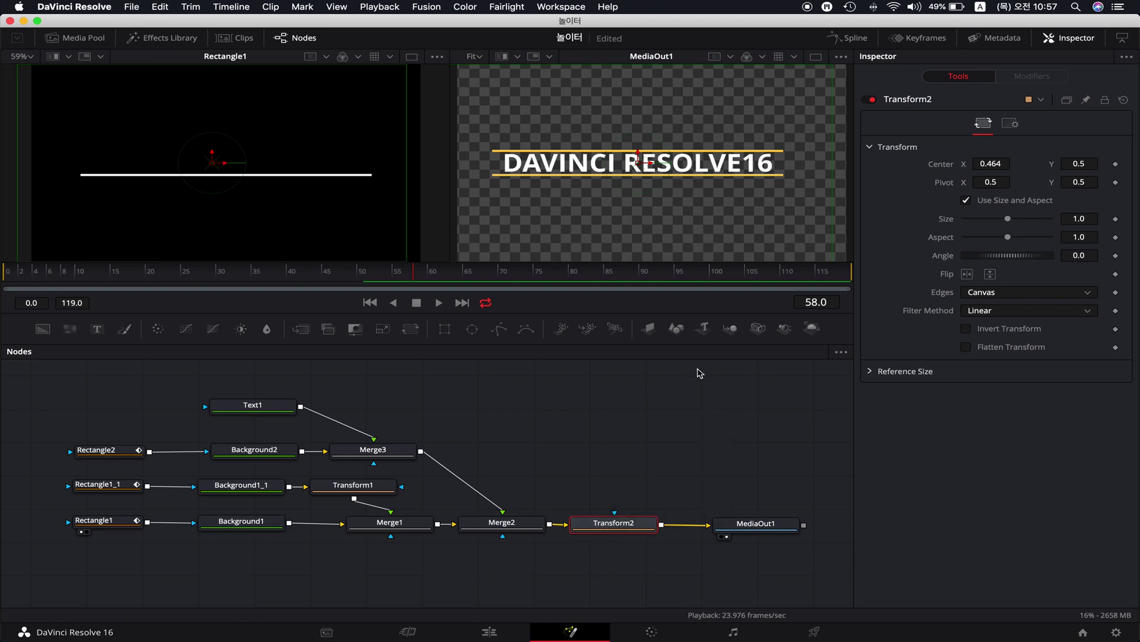
double_click(947, 164)
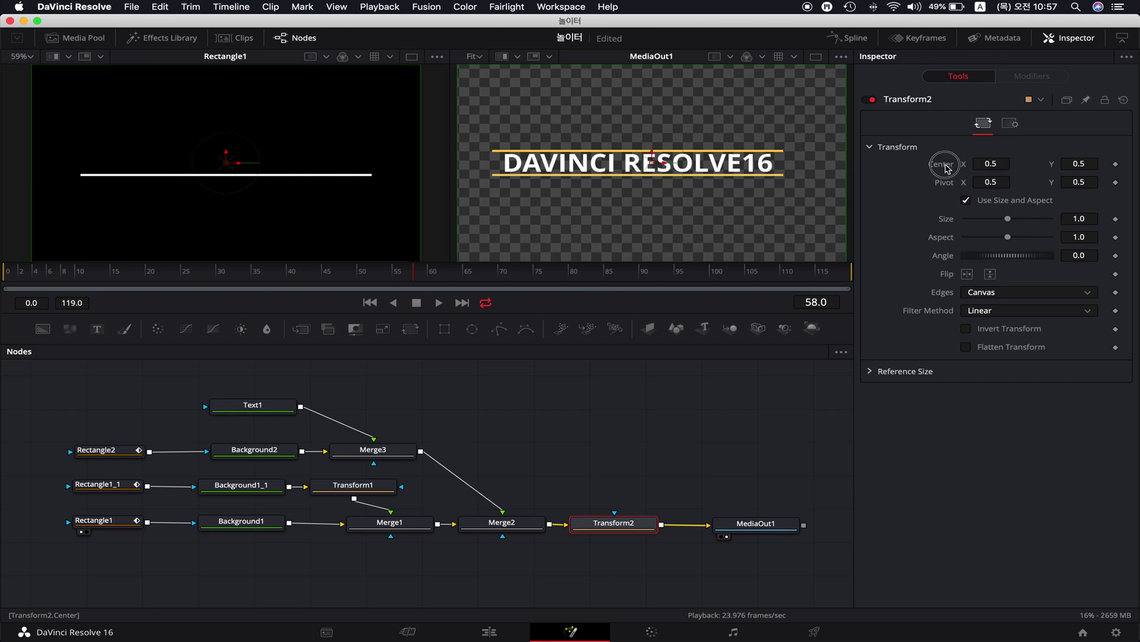
- Play the Fusion Composition title over the video in the Edit page timeline, starting from 01:00:17:00
click(489, 631)
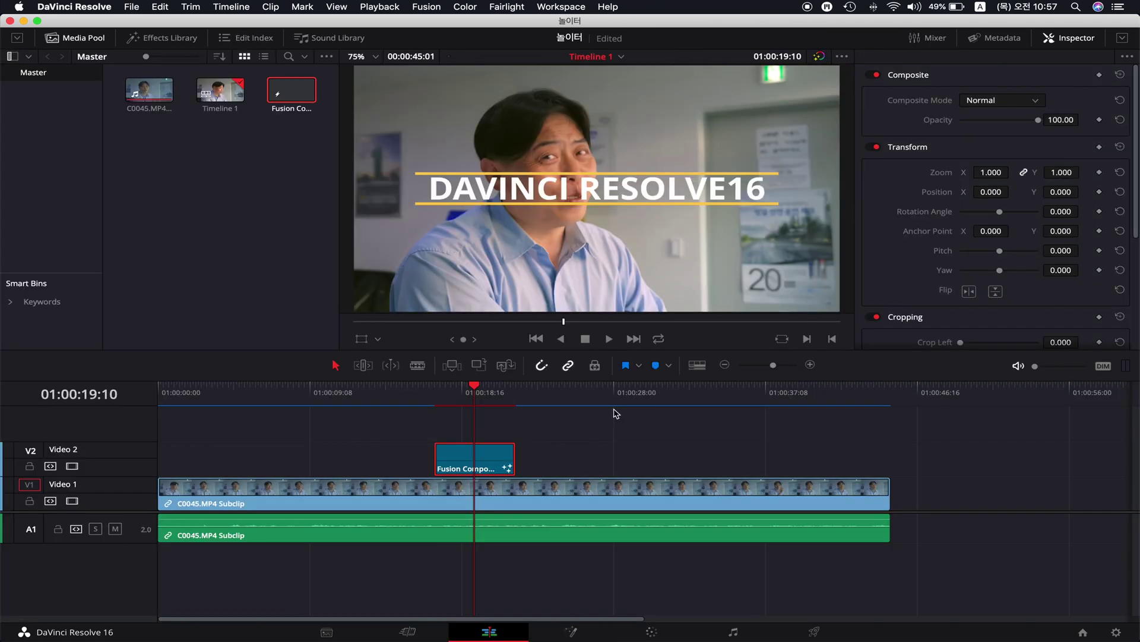
drag(487, 399, 443, 399)
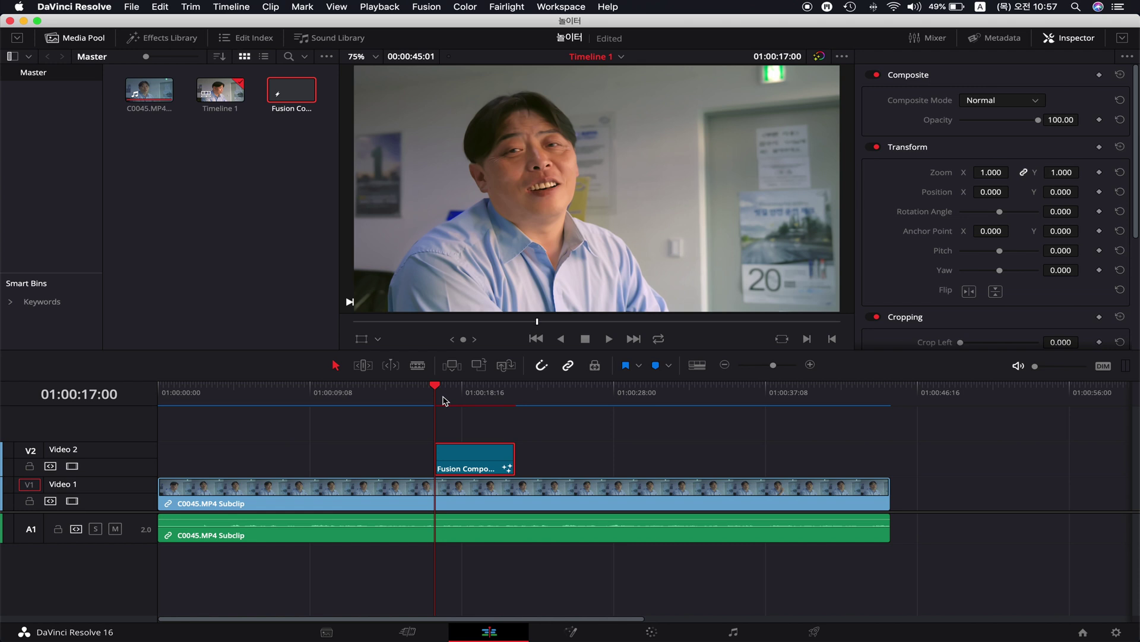
key(space)
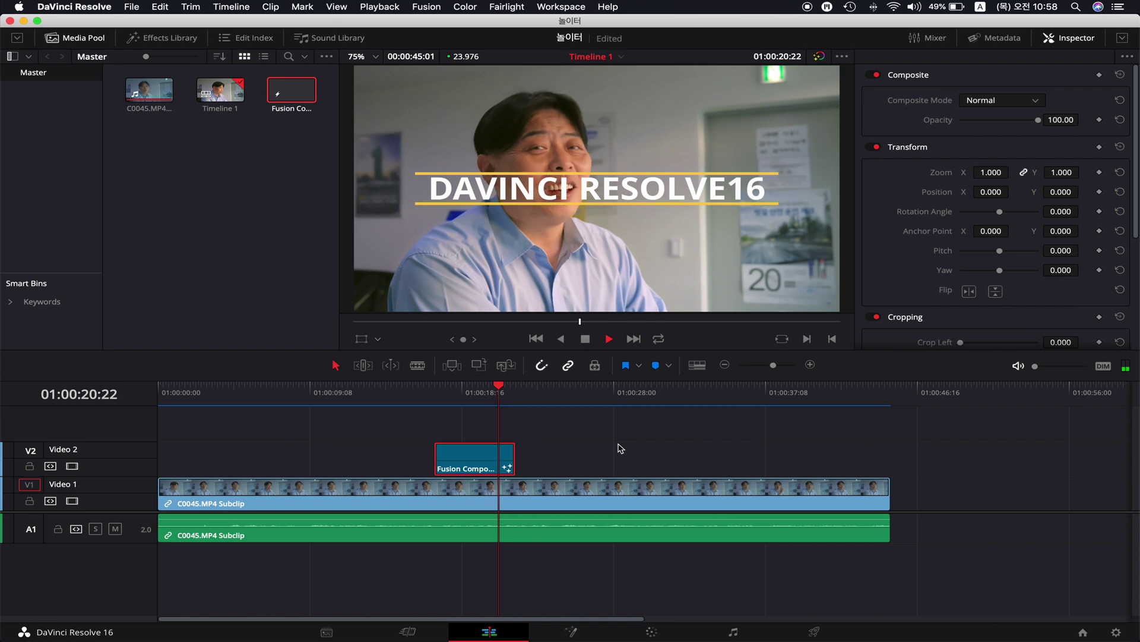
key(alt+/)
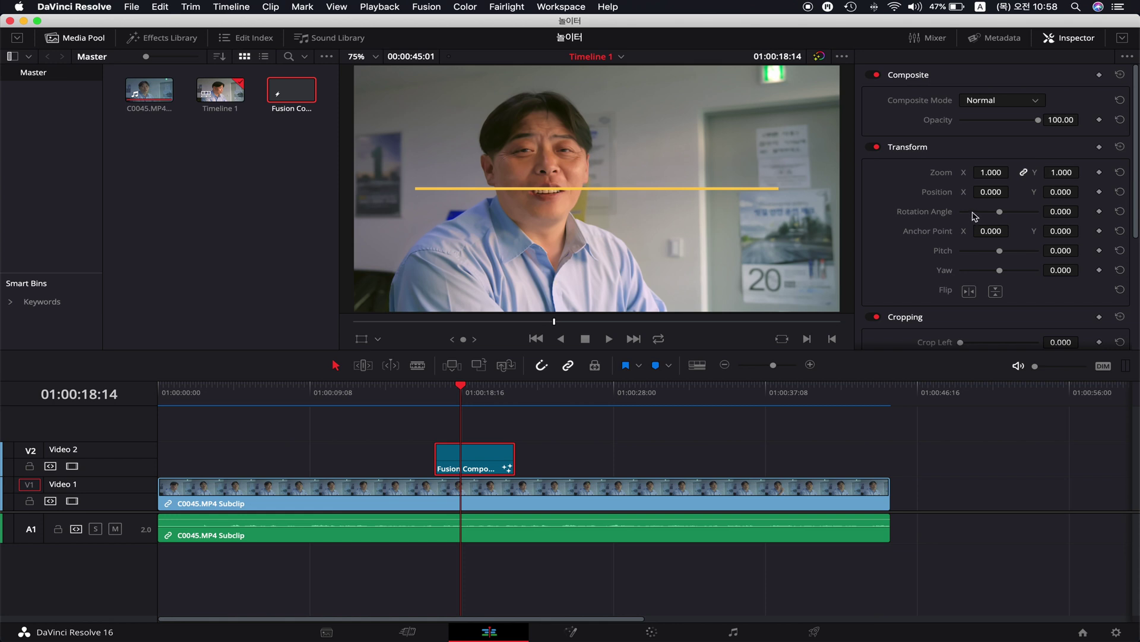
- Try the title clip at Zoom 0.230, preview it at 01:00:19:10, and reset the zoom to 1.000
drag(993, 173, 940, 173)
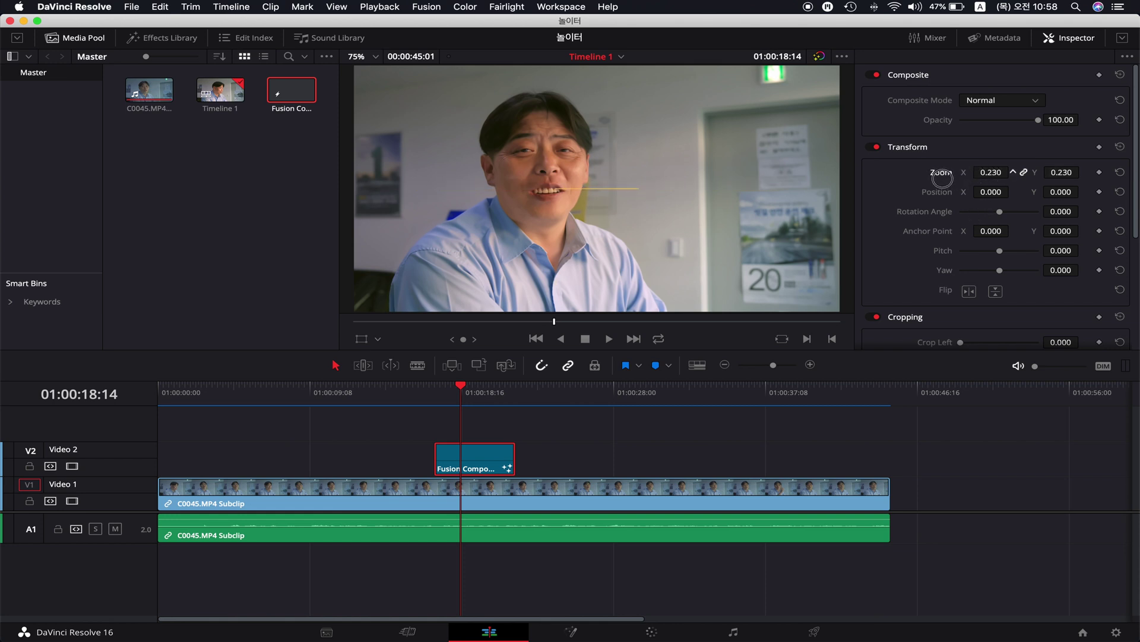
click(610, 339)
click(609, 339)
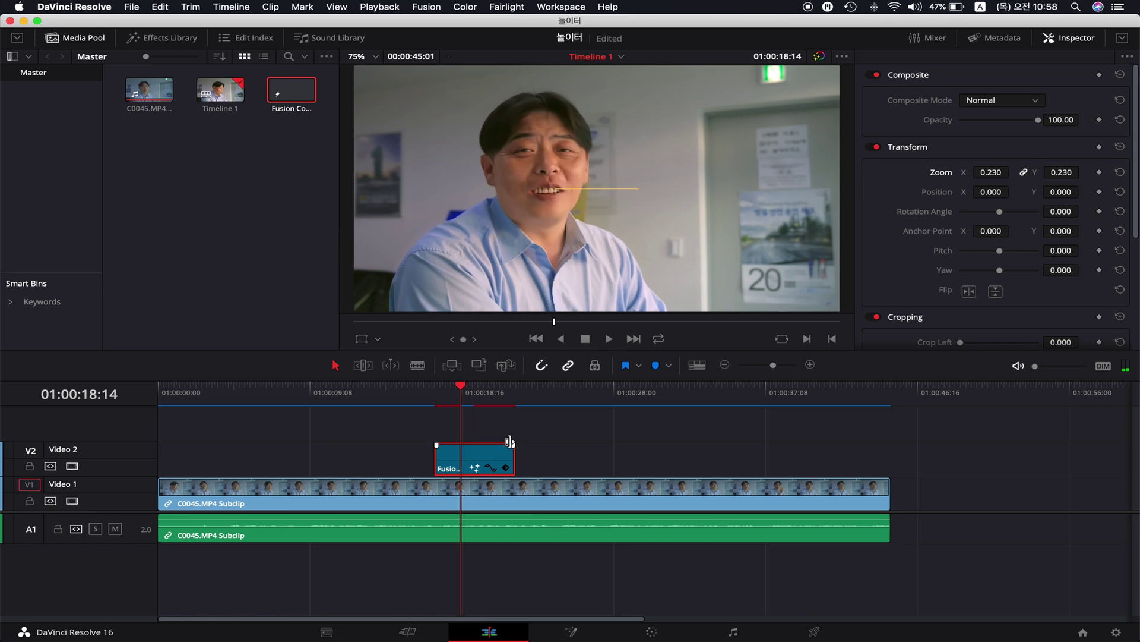
click(464, 390)
mouse_move(464, 392)
mouse_down()
mouse_move(446, 395)
mouse_move(476, 403)
mouse_up()
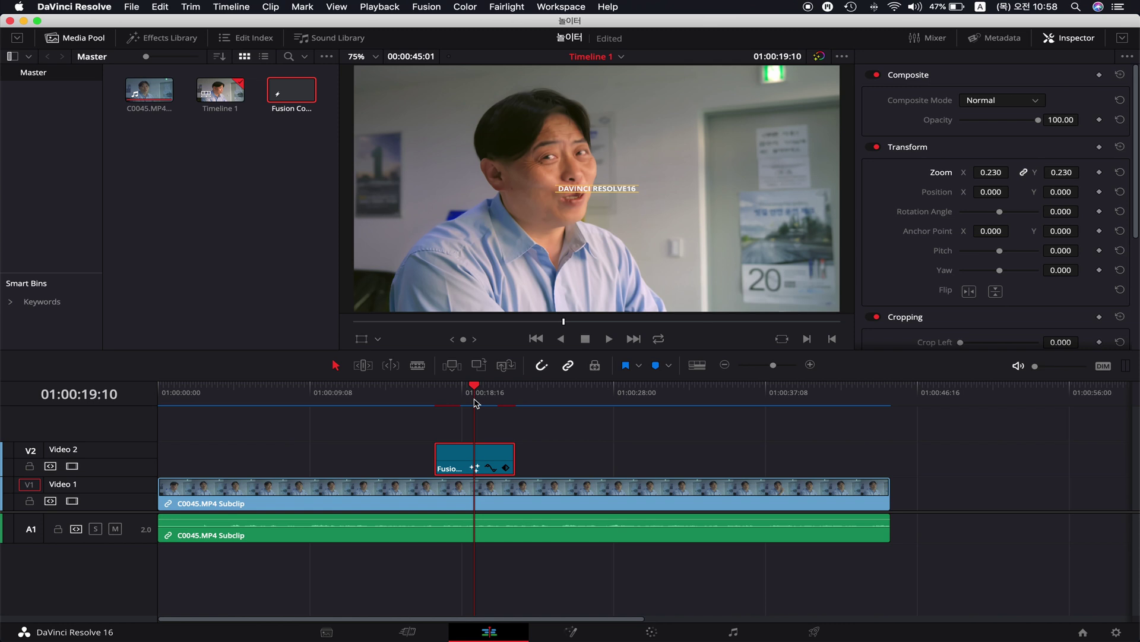
double_click(947, 173)
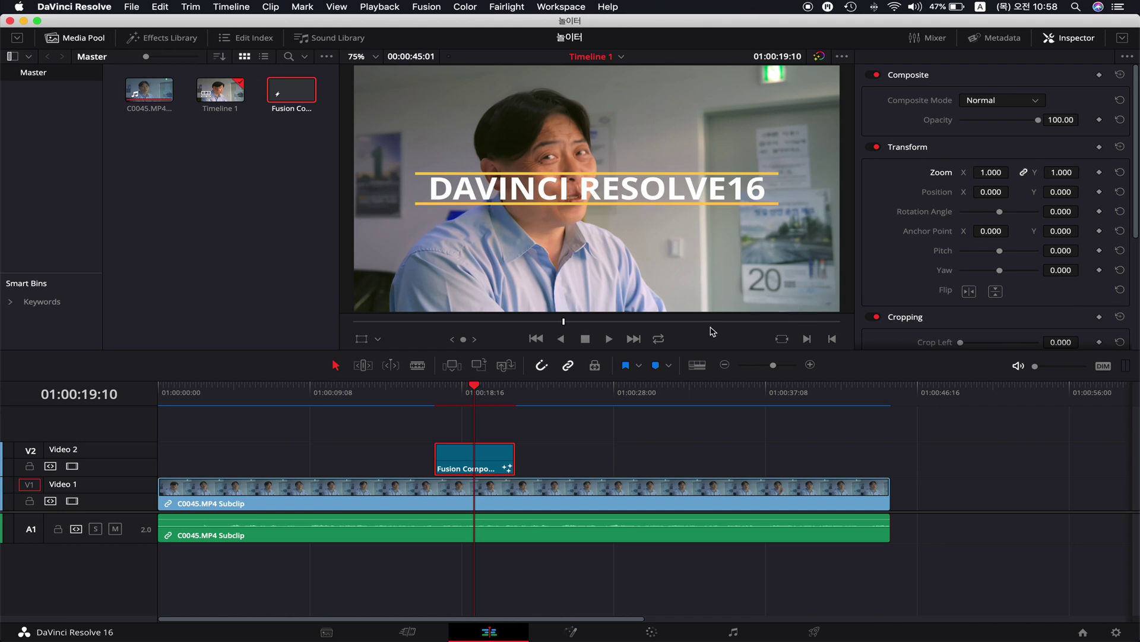
- Park the playhead at 01:00:17:00, review the title's node tree in Fusion, and return to the Edit page
drag(486, 394, 437, 408)
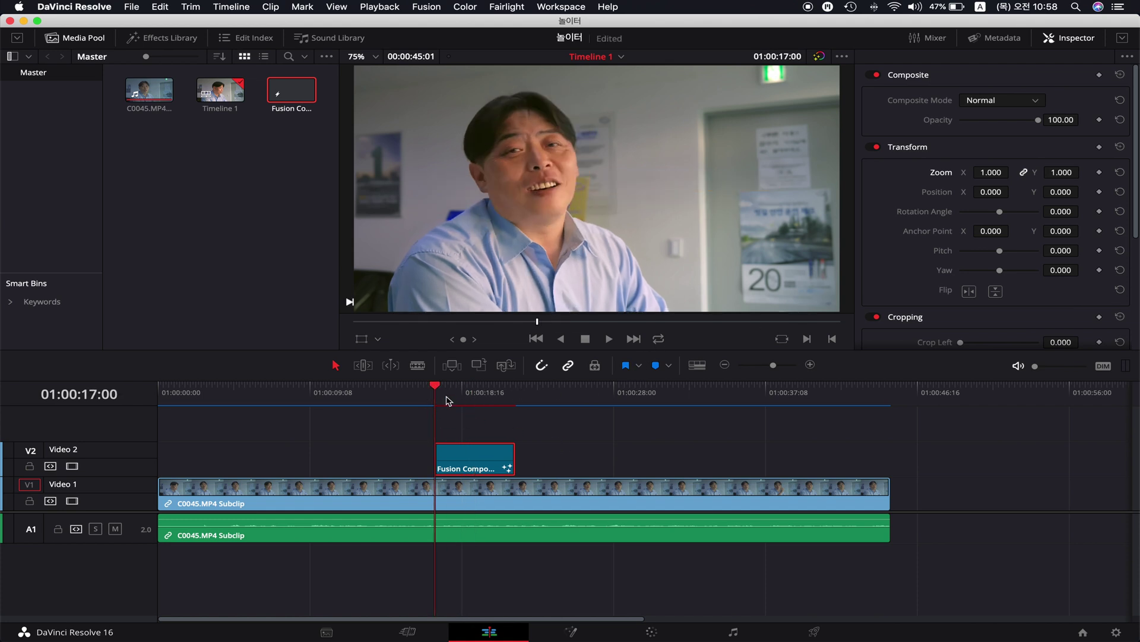
click(571, 630)
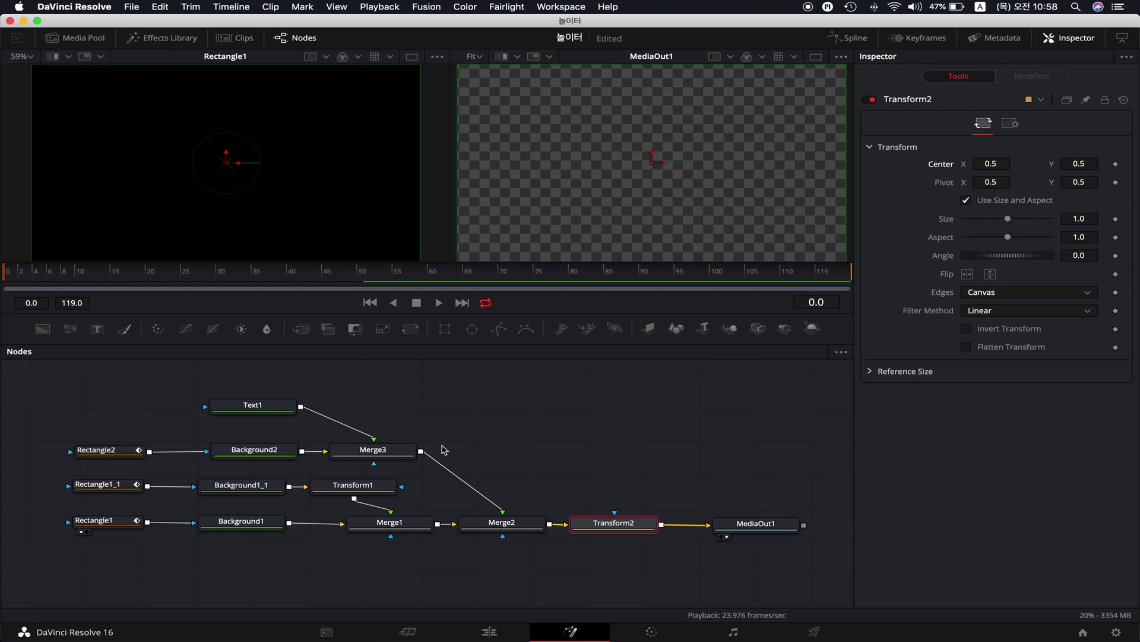
click(489, 632)
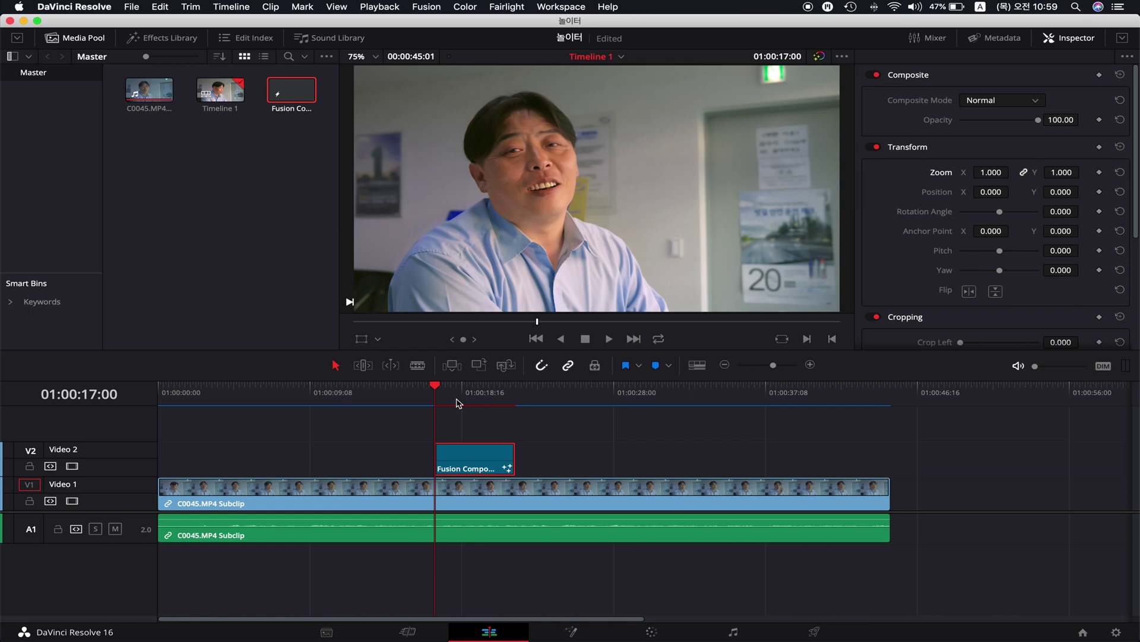